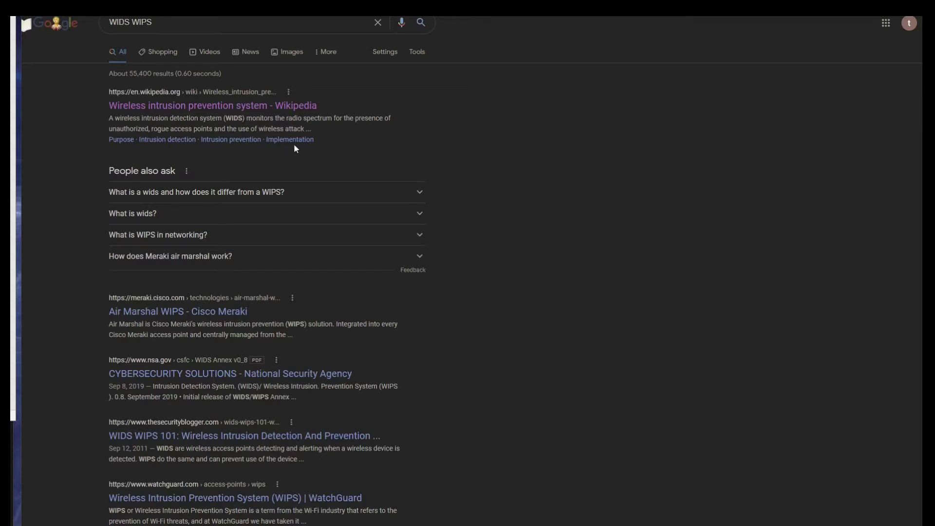
Look through the search results for WIDS WIPS
{"action": "scroll", "coordinate": [297, 234], "scroll_direction": "down", "scroll_amount": 5}
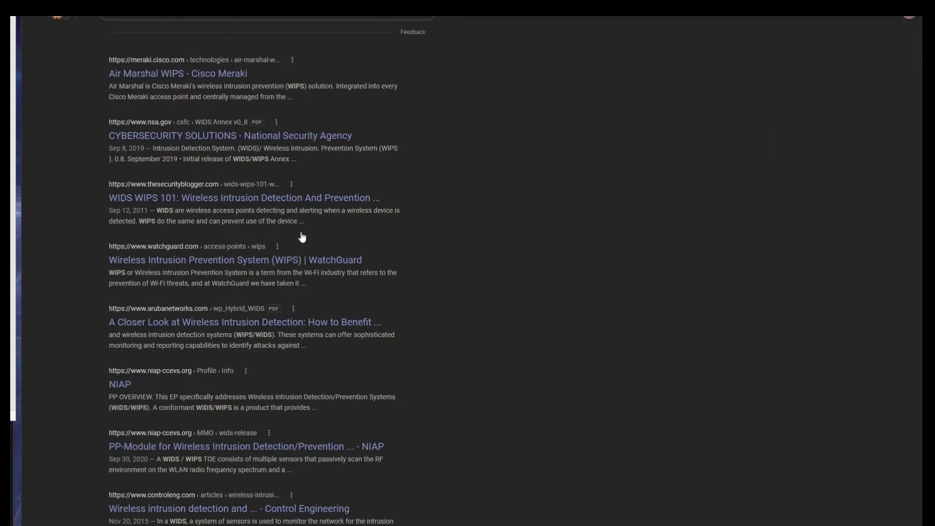
{"action": "scroll", "coordinate": [303, 236], "scroll_direction": "down", "scroll_amount": 2}
{"action": "scroll", "coordinate": [317, 227], "scroll_direction": "up", "scroll_amount": 7}
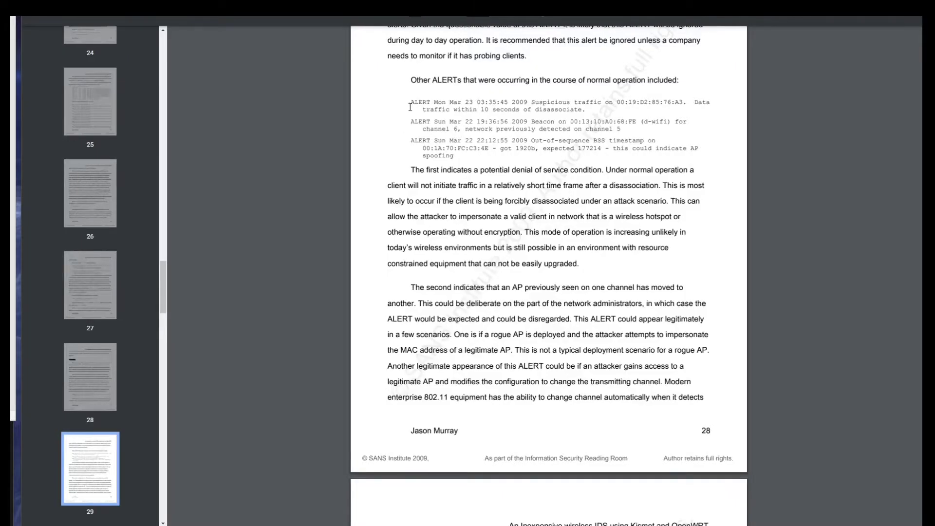
Skim the SANS paper on an inexpensive wireless IDS, covering its alert examples, contents, references and appendix
{"action": "left_click_drag", "start_coordinate": [467, 105], "coordinate": [669, 152]}
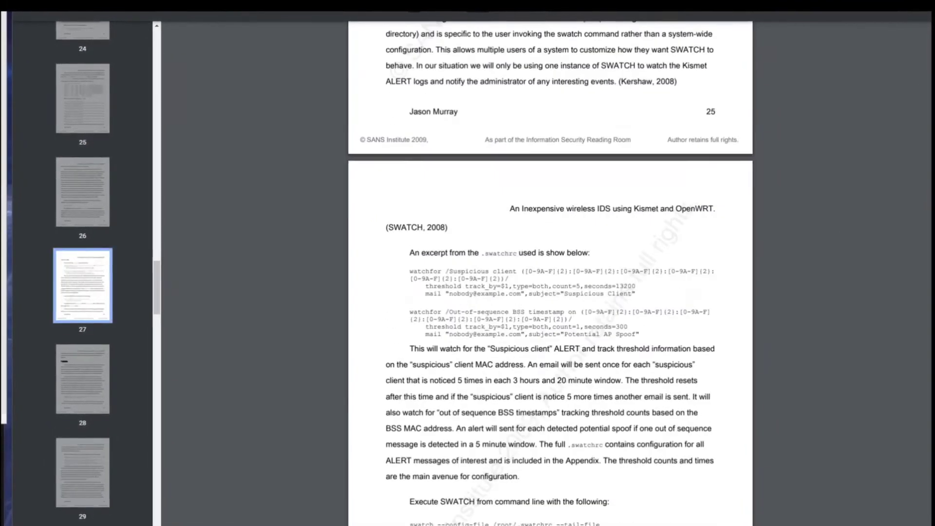
{"action": "scroll", "coordinate": [551, 272], "scroll_direction": "up", "scroll_amount": 20}
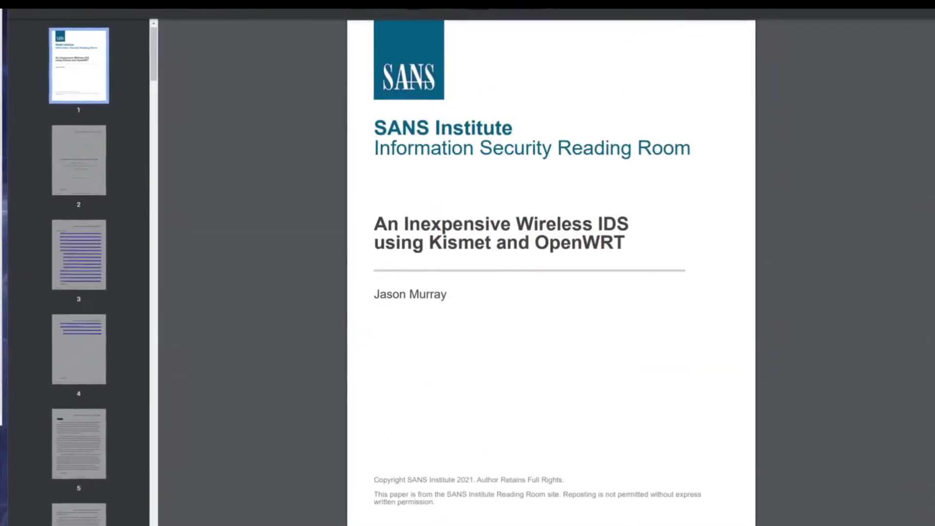
{"action": "scroll", "coordinate": [553, 273], "scroll_direction": "down", "scroll_amount": 15}
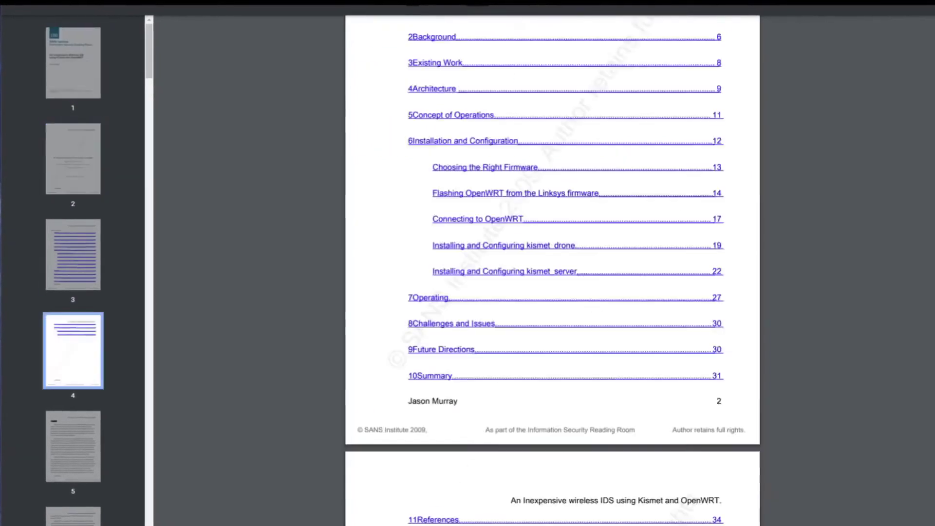
{"action": "scroll", "coordinate": [553, 273], "scroll_direction": "down", "scroll_amount": 20}
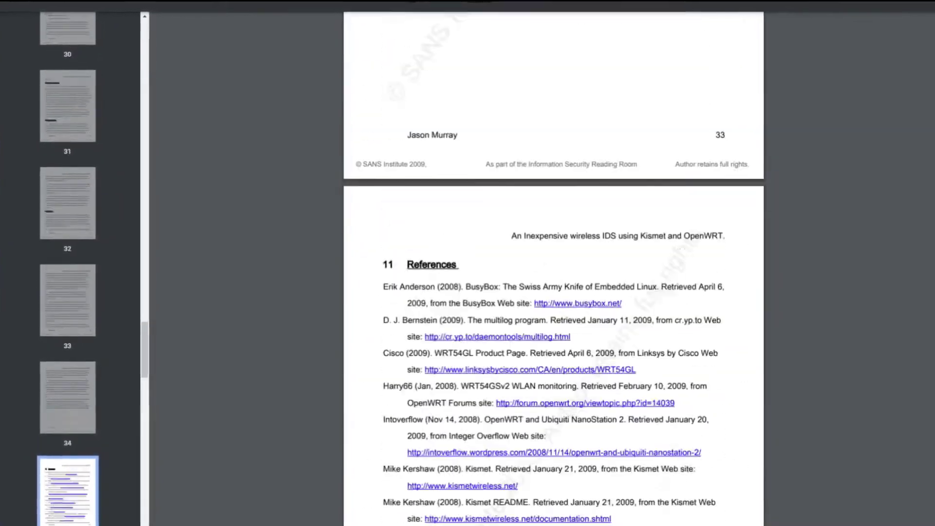
{"action": "scroll", "coordinate": [553, 272], "scroll_direction": "down", "scroll_amount": 12}
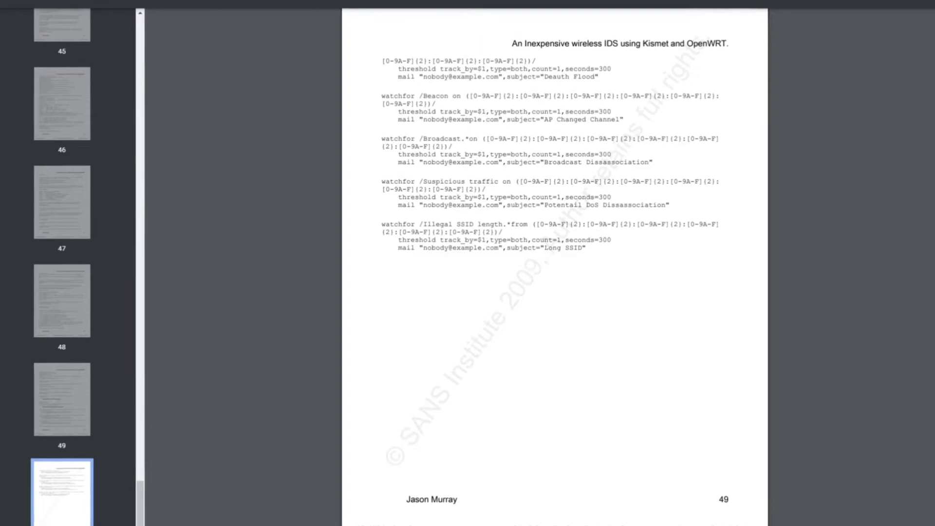
{"action": "scroll", "coordinate": [917, 212], "scroll_direction": "up", "scroll_amount": 20}
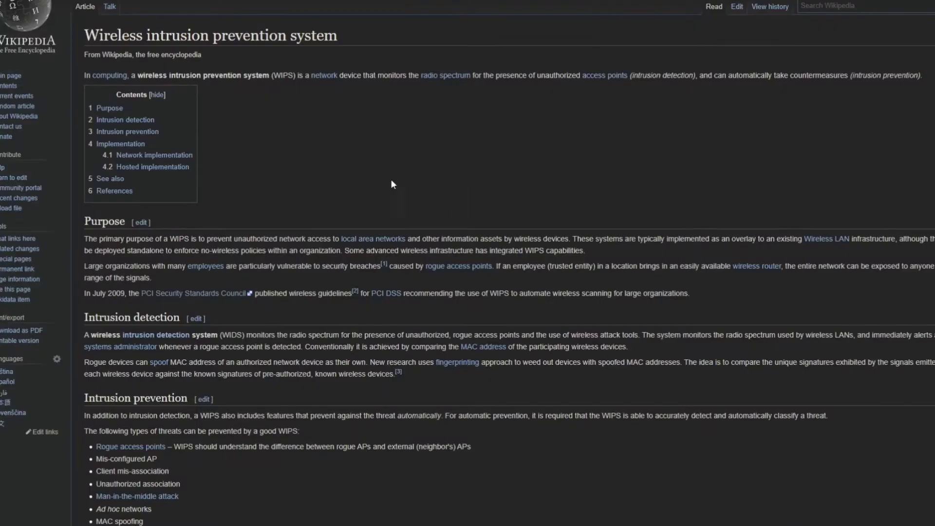
Review the list of threats a good WIPS can prevent in the Wikipedia article on wireless intrusion prevention systems
{"action": "scroll", "coordinate": [375, 177], "scroll_direction": "down", "scroll_amount": 6}
{"action": "left_click_drag", "start_coordinate": [149, 165], "coordinate": [251, 275]}
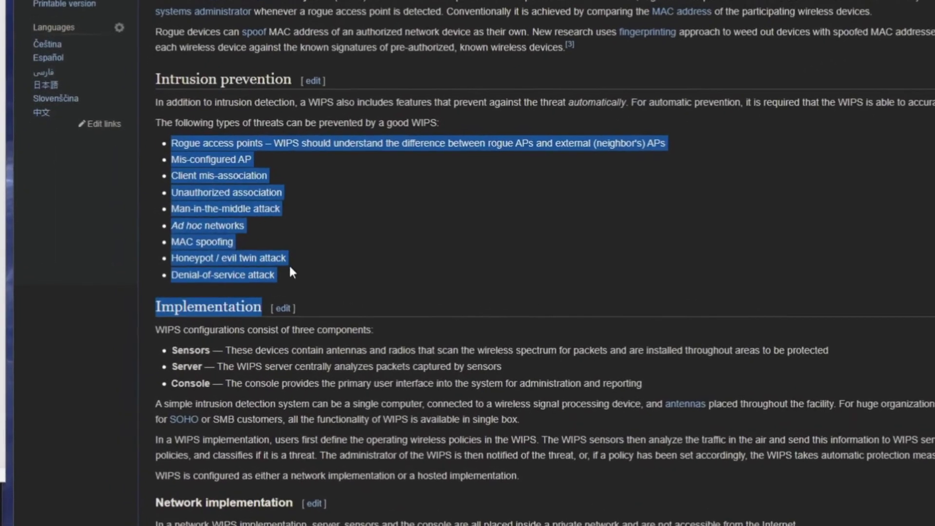
{"action": "left_click", "coordinate": [292, 203]}
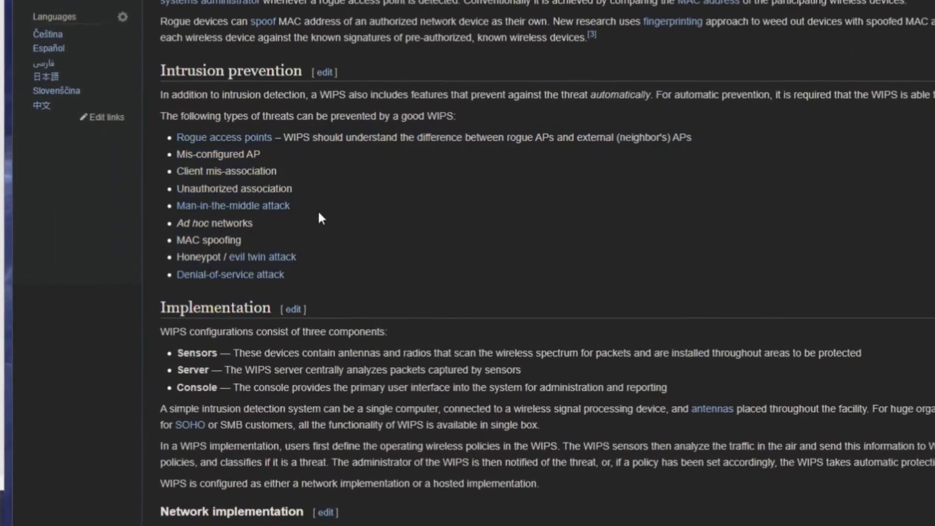
{"action": "left_click_drag", "start_coordinate": [303, 159], "coordinate": [190, 161]}
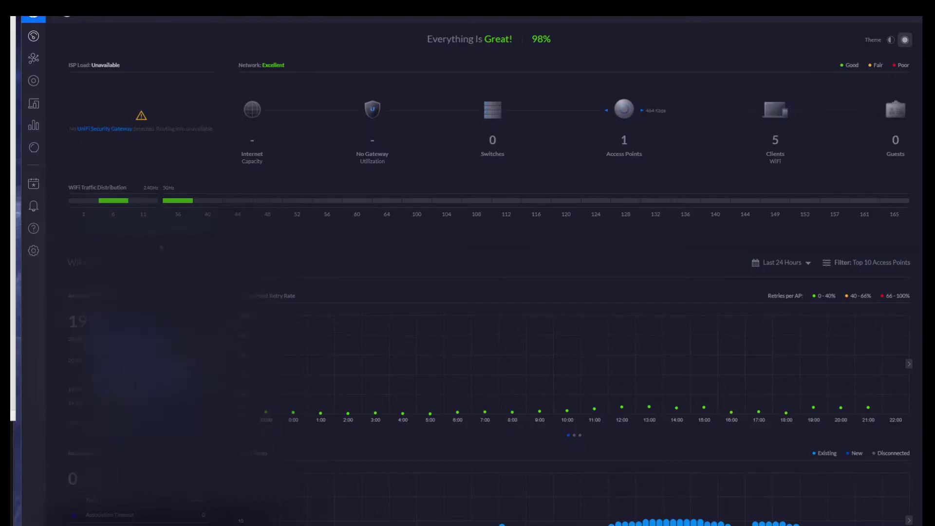
Look over the WiFi metrics on the UniFi dashboard and check the controller's event log
{"action": "scroll", "coordinate": [491, 273], "scroll_direction": "down", "scroll_amount": 2}
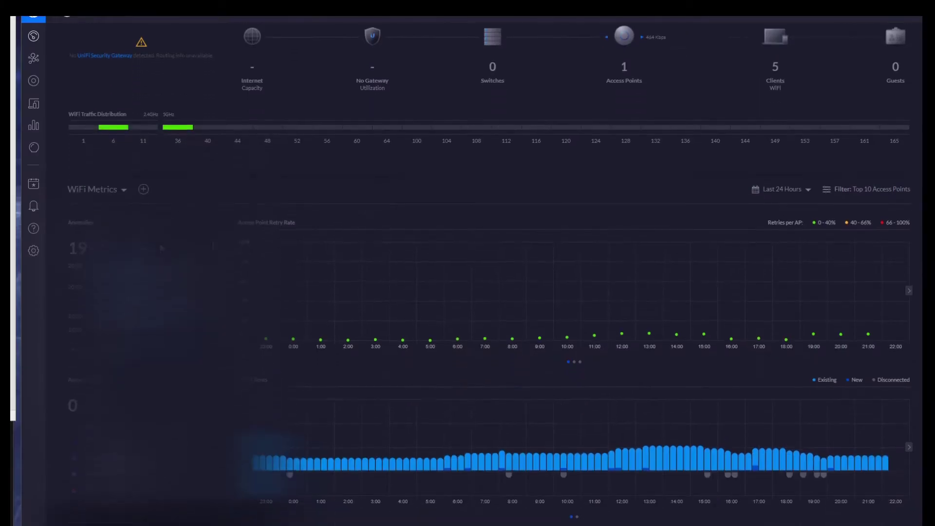
{"action": "left_click", "coordinate": [34, 183]}
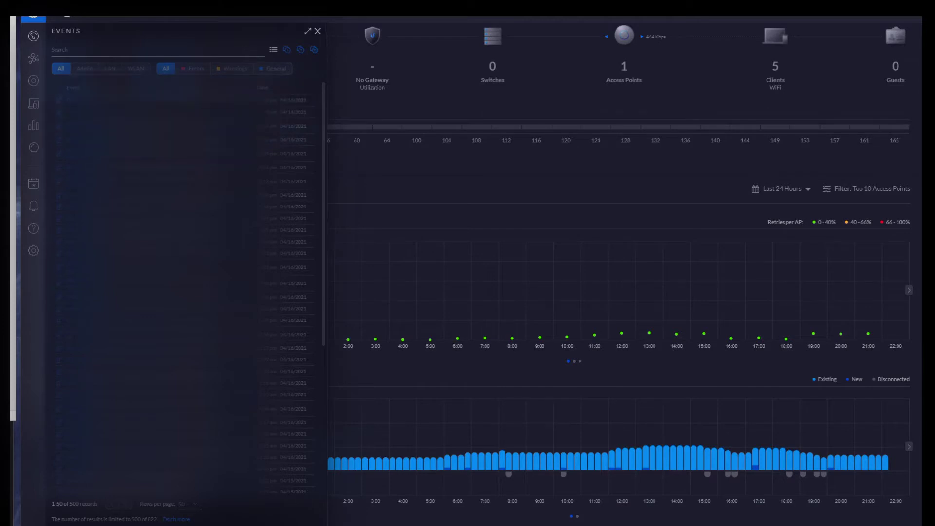
{"action": "left_click", "coordinate": [318, 32]}
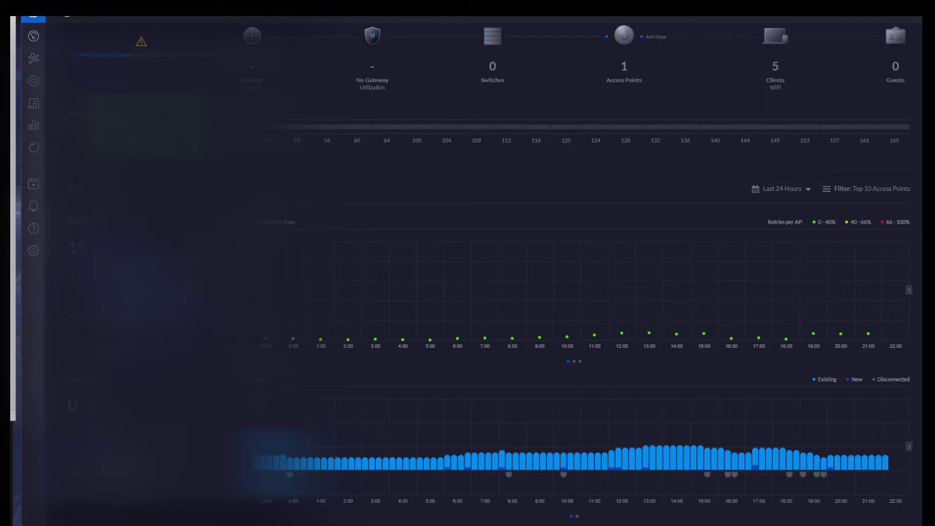
Open the Controller Configuration in the UniFi system settings
{"action": "left_click", "coordinate": [38, 254]}
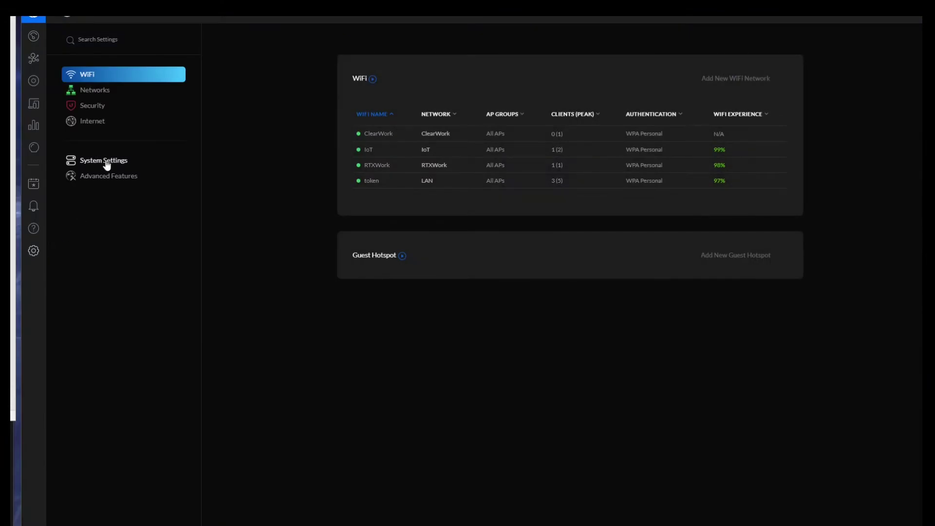
{"action": "left_click", "coordinate": [106, 164]}
{"action": "scroll", "coordinate": [291, 333], "scroll_direction": "down", "scroll_amount": 3}
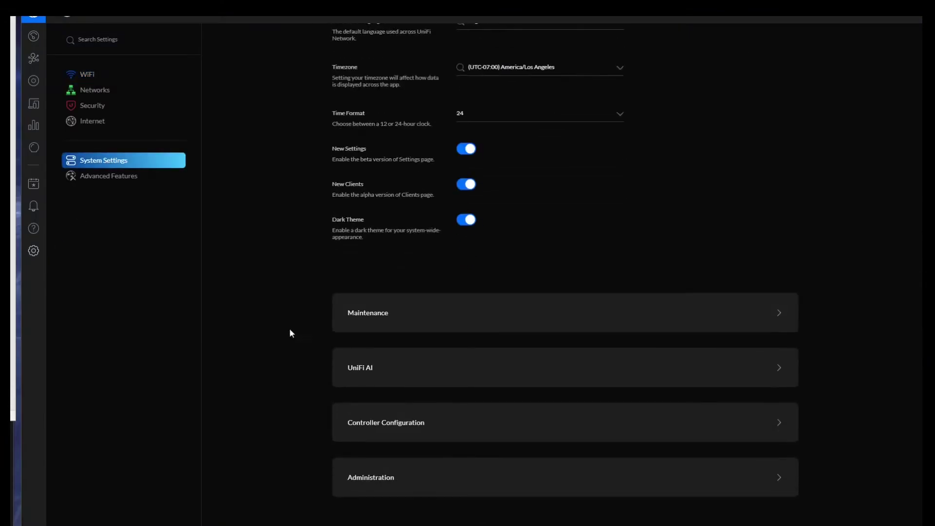
{"action": "left_click", "coordinate": [399, 424]}
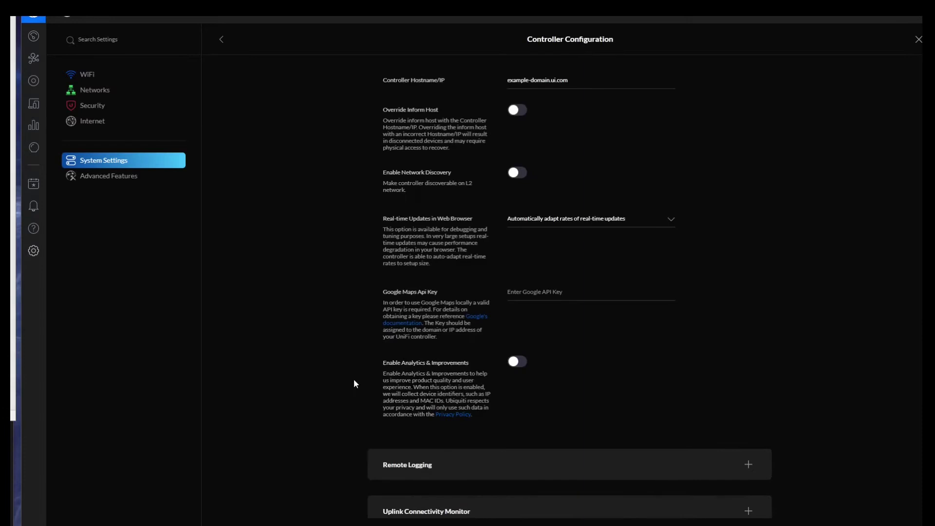
Expand the Remote Logging settings and examine the syslog options, including the syslog host and port
{"action": "scroll", "coordinate": [340, 362], "scroll_direction": "down", "scroll_amount": 4}
{"action": "left_click", "coordinate": [397, 258]}
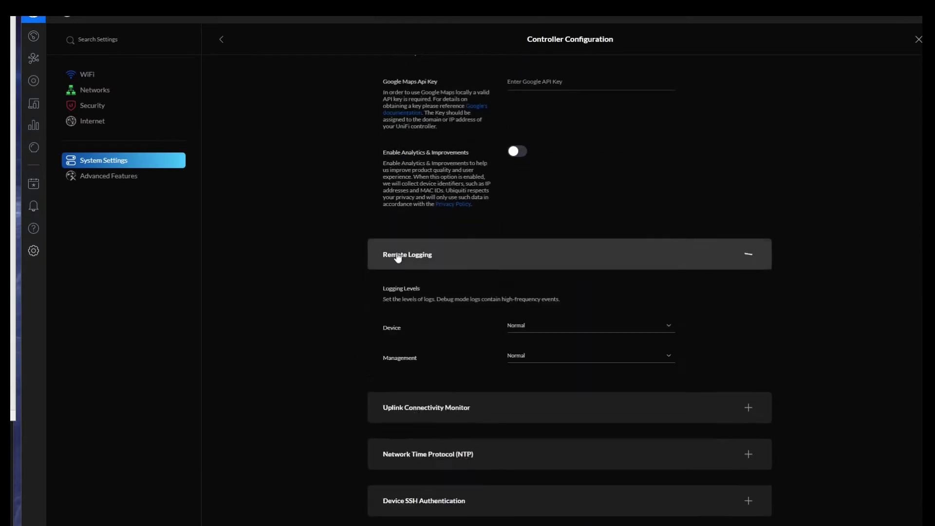
{"action": "scroll", "coordinate": [346, 282], "scroll_direction": "down", "scroll_amount": 5}
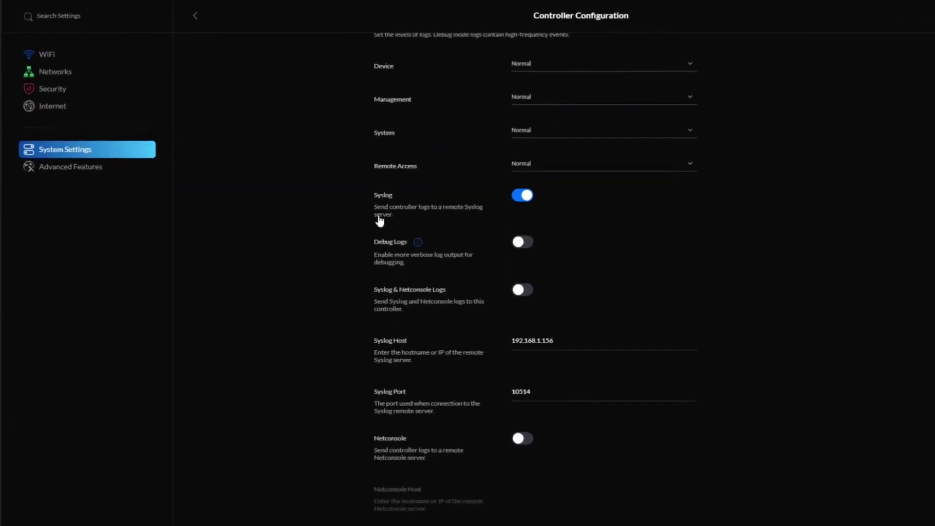
{"action": "scroll", "coordinate": [566, 332], "scroll_direction": "down", "scroll_amount": 3}
{"action": "double_click", "coordinate": [531, 290]}
{"action": "left_click", "coordinate": [637, 270]}
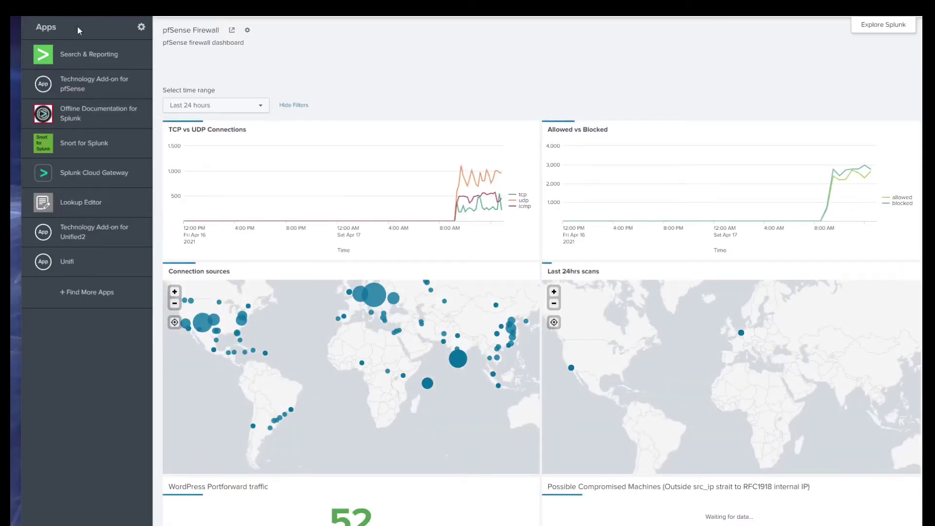
Switch to Splunk and start a new app named Unifi with folder name Unifi_TA and version 1.0.0
{"action": "left_click", "coordinate": [146, 29]}
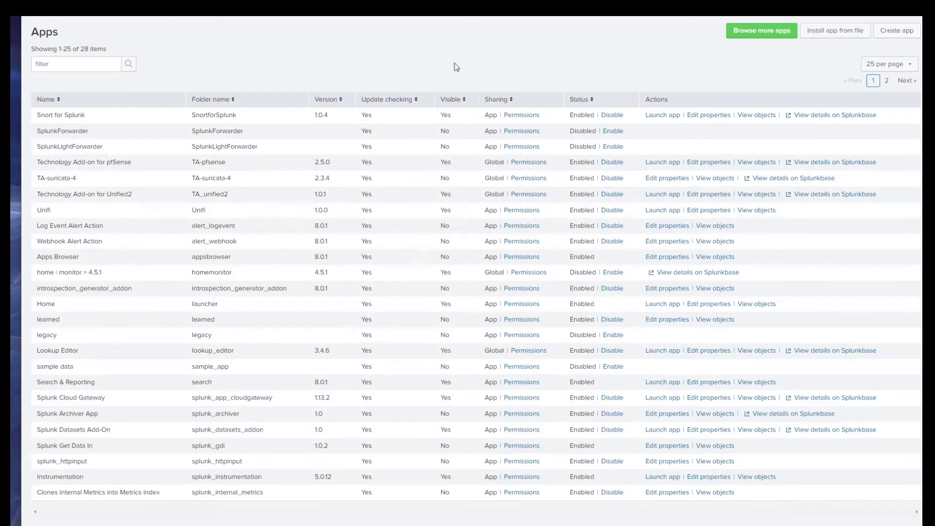
{"action": "left_click", "coordinate": [905, 35]}
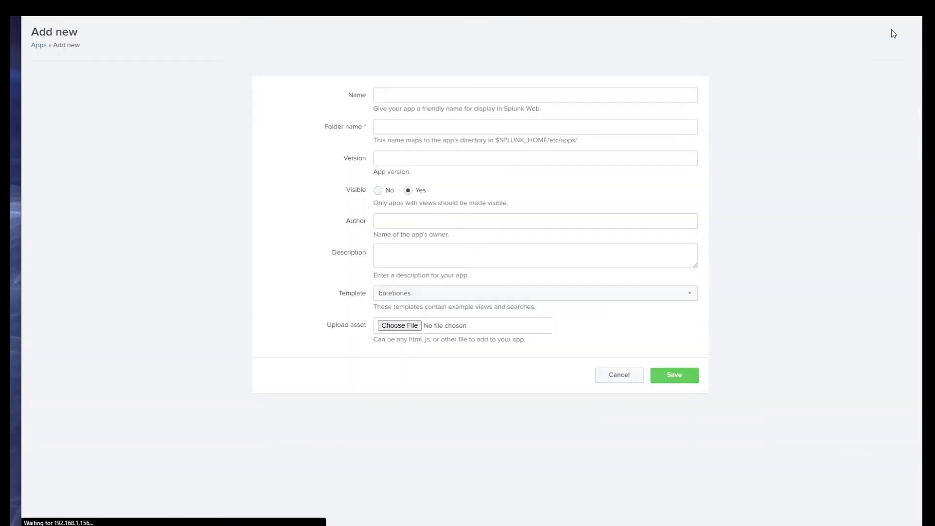
{"action": "left_click", "coordinate": [396, 100]}
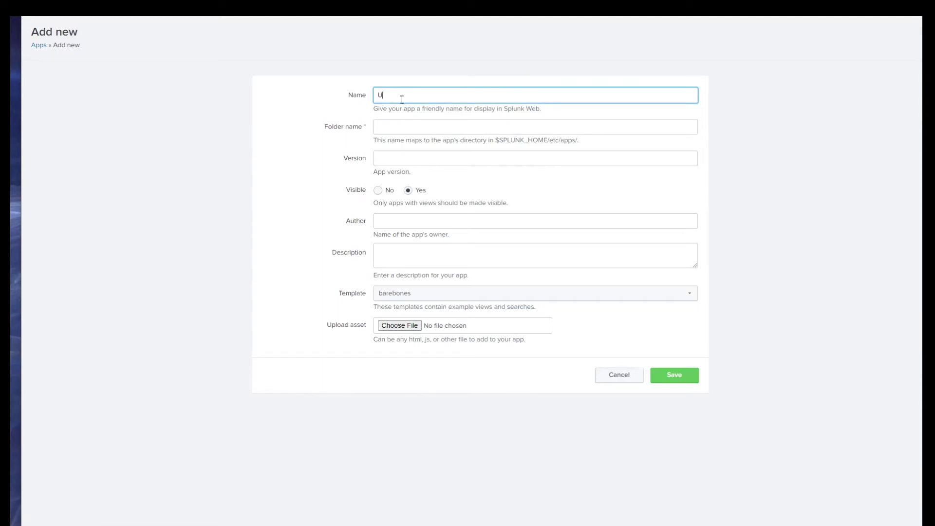
{"action": "type", "text": "Unifi"}
{"action": "key", "text": "Tab"}
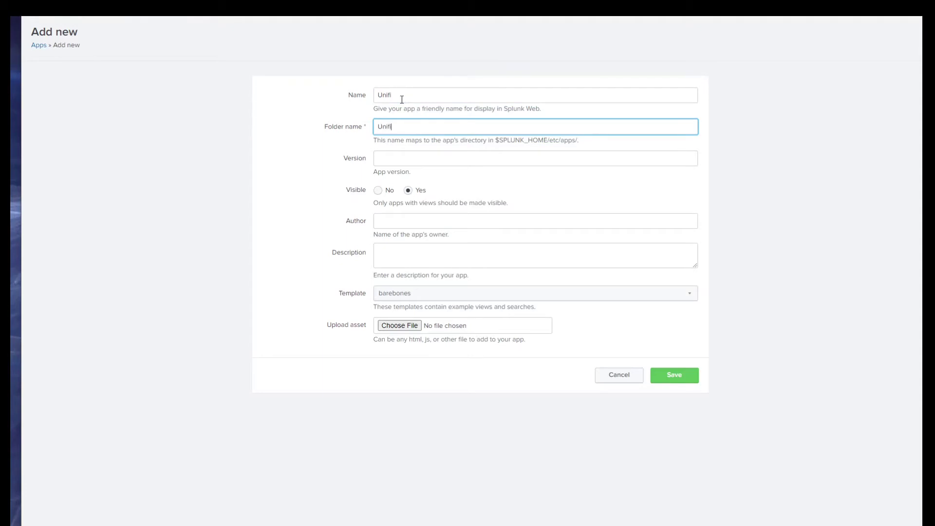
{"action": "key", "text": "Tab"}
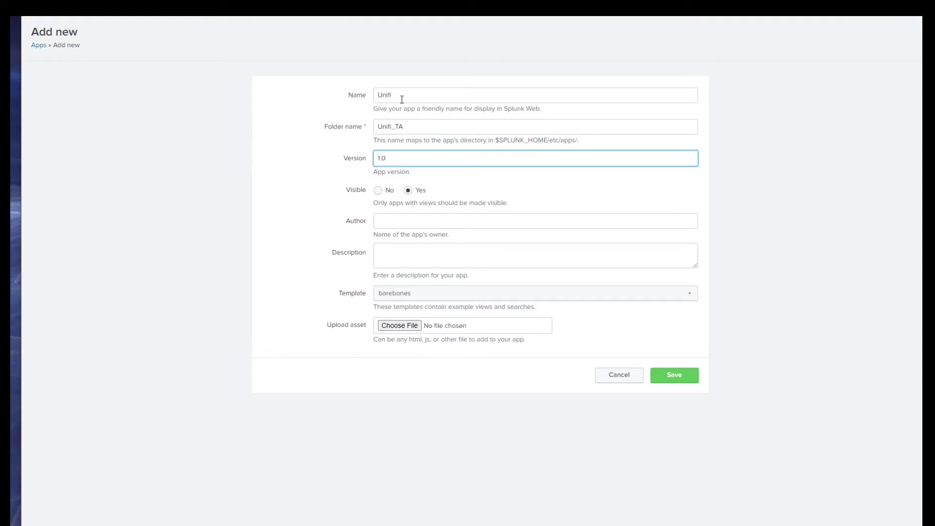
{"action": "key", "text": "Tab"}
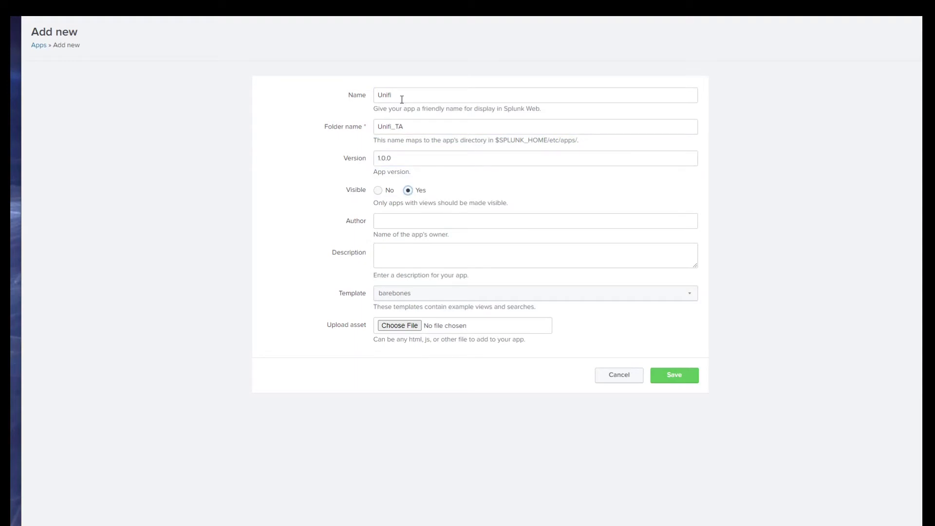
Make the app not visible, fill in the author's name and enter the description "stuff, I don't know what I'm doing"
{"action": "key", "text": "Left"}
{"action": "key", "text": "Tab"}
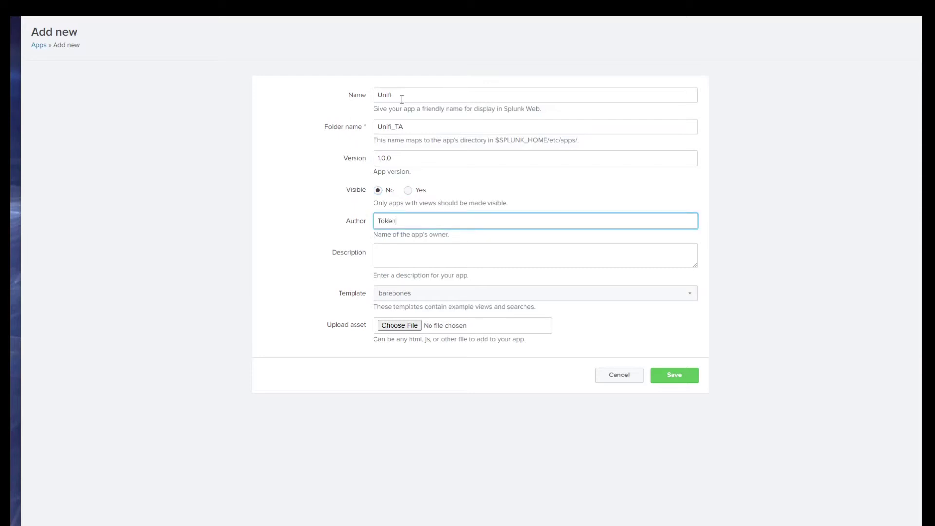
{"action": "key", "text": "Tab"}
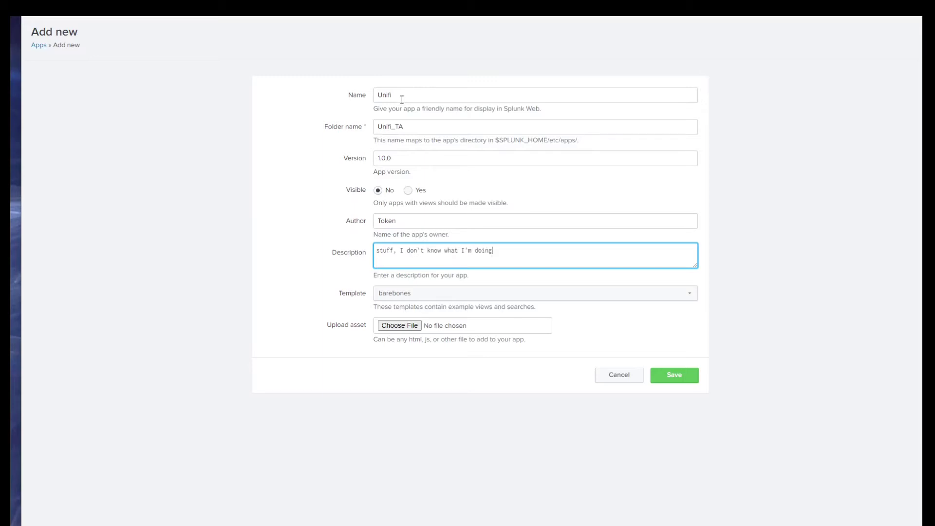
{"action": "key", "text": "Tab"}
{"action": "key", "text": "Tab"}
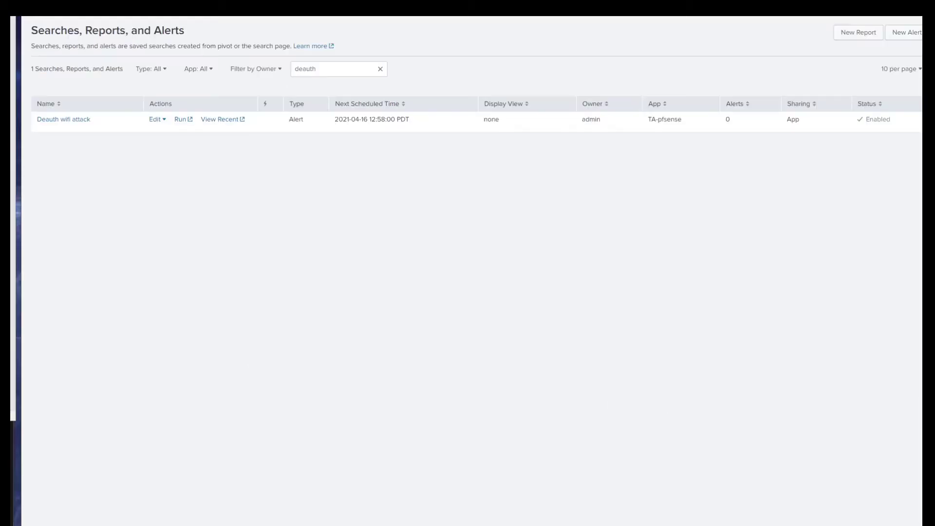
Open the "Deauth wifi attack" alert from the saved searches, reports and alerts
{"action": "left_click", "coordinate": [64, 120]}
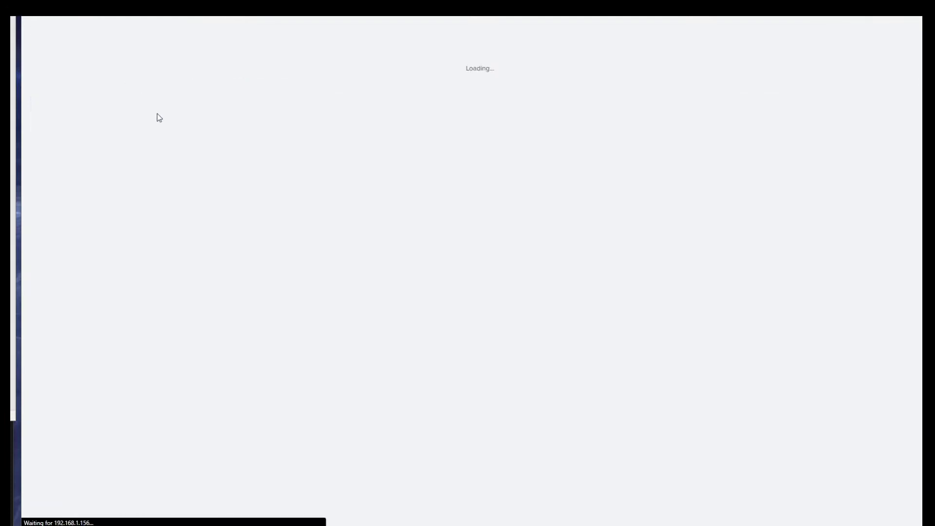
Open the list of local UDP data inputs in Splunk
{"action": "left_click", "coordinate": [764, 30]}
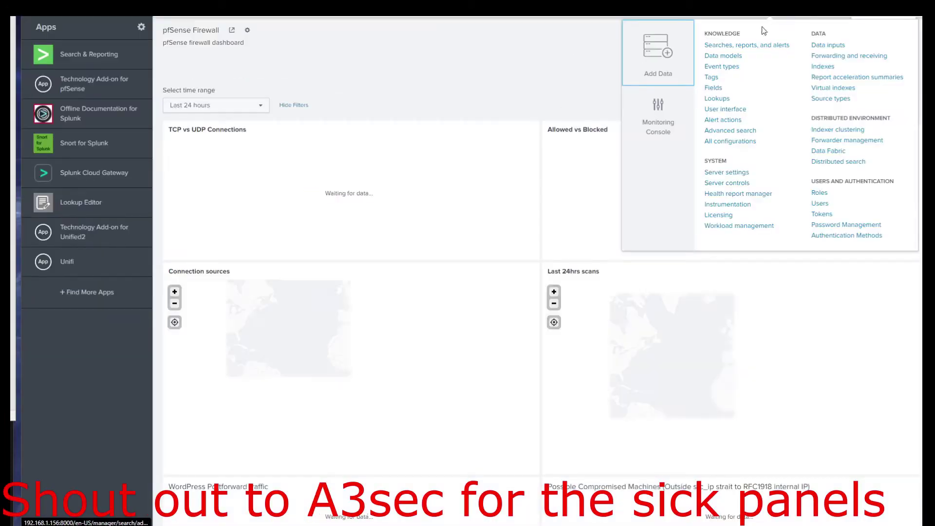
{"action": "left_click", "coordinate": [828, 45]}
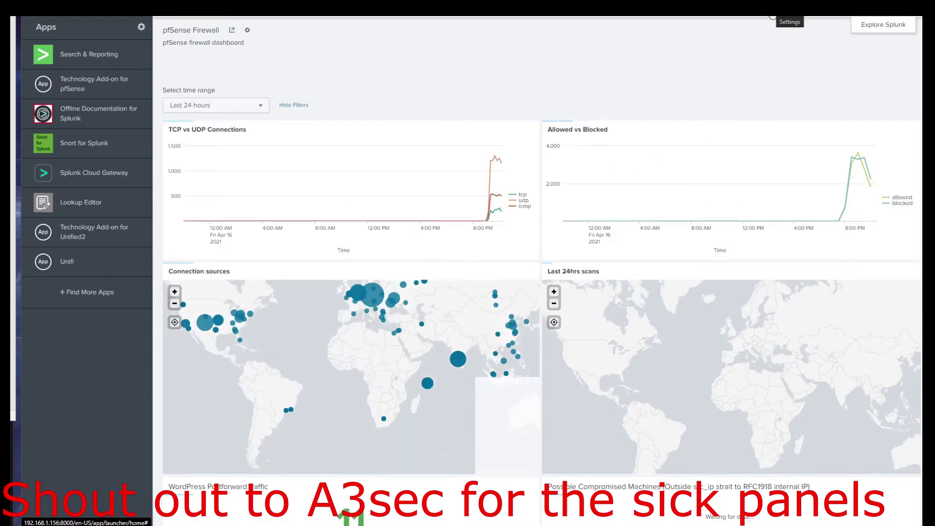
{"action": "left_click", "coordinate": [773, 16]}
{"action": "left_click", "coordinate": [828, 45]}
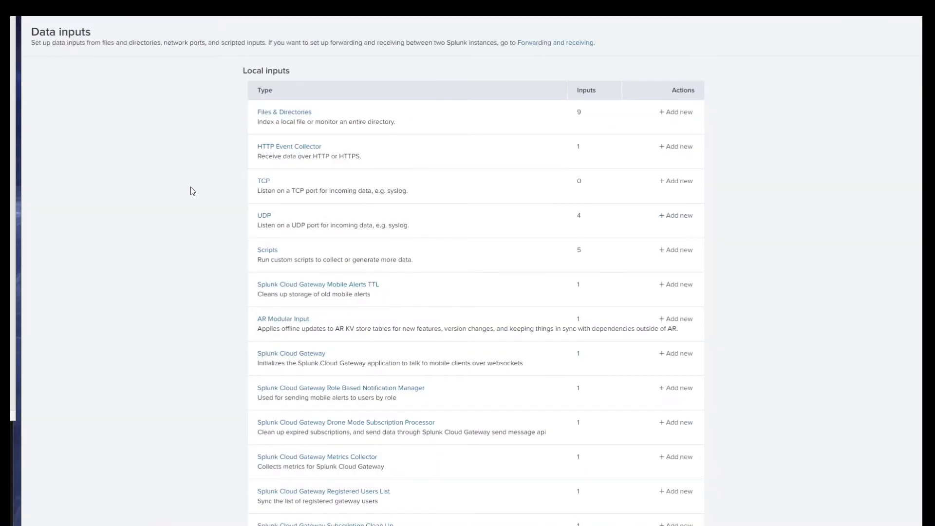
{"action": "left_click", "coordinate": [263, 221]}
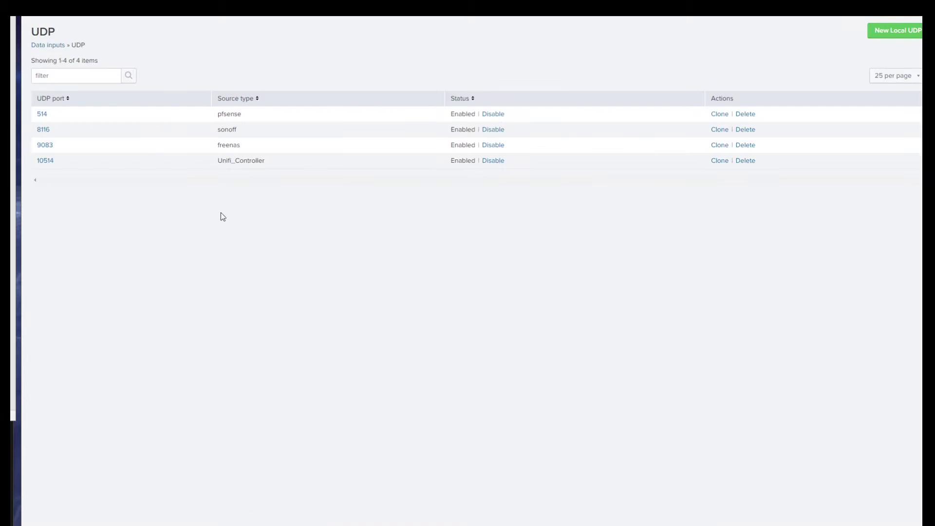
Start a new local UDP data input on port 1514 and continue to its input settings
{"action": "left_click_drag", "start_coordinate": [56, 163], "coordinate": [34, 164]}
{"action": "mouse_move", "coordinate": [207, 166]}
{"action": "left_mouse_down"}
{"action": "mouse_move", "coordinate": [268, 159]}
{"action": "mouse_move", "coordinate": [203, 166]}
{"action": "left_mouse_up"}
{"action": "left_click", "coordinate": [350, 192]}
{"action": "left_click", "coordinate": [898, 30]}
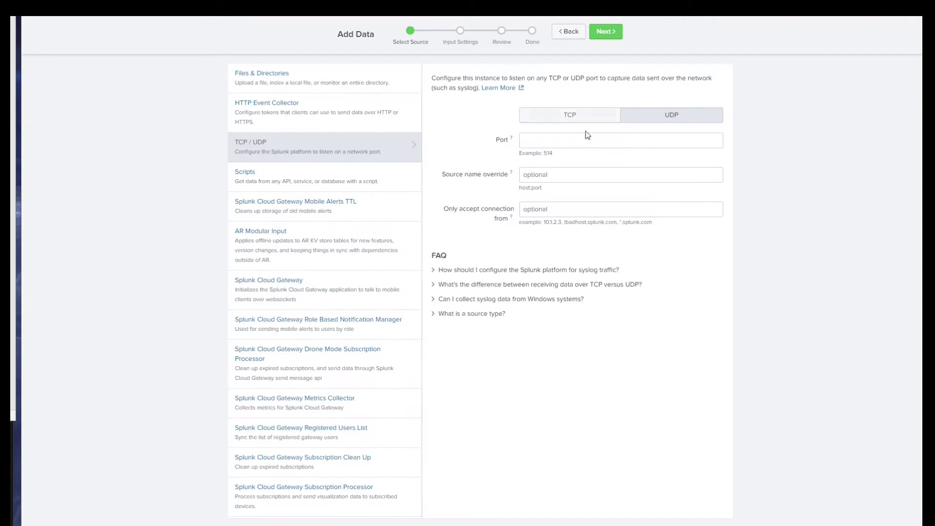
{"action": "left_click", "coordinate": [587, 140]}
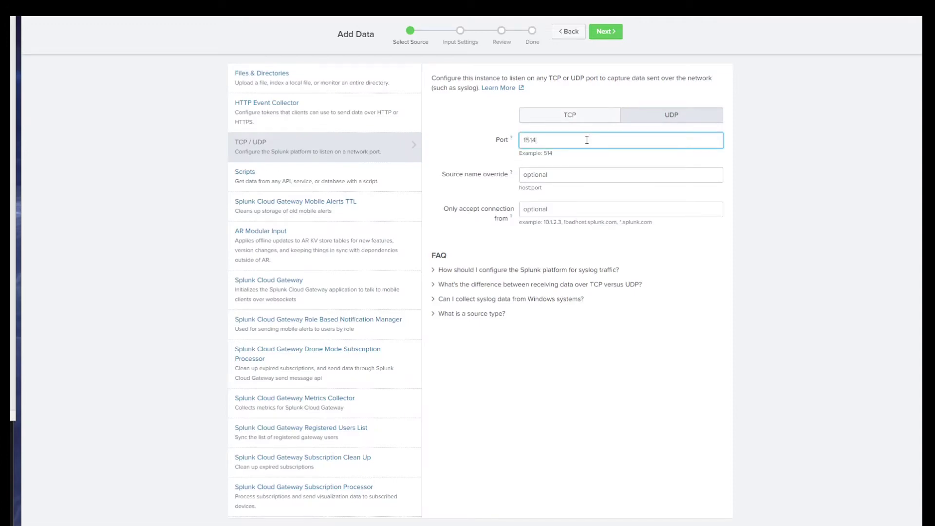
{"action": "left_click", "coordinate": [610, 32]}
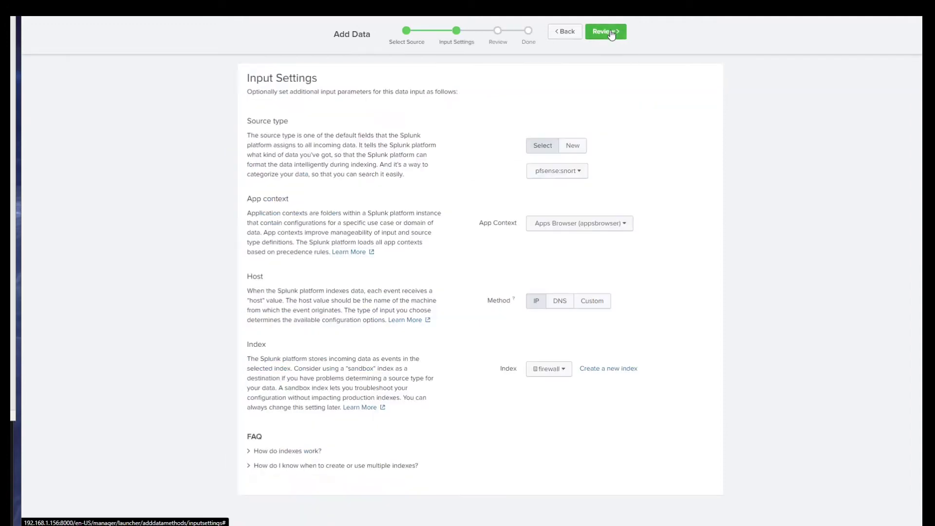
Define a new source type named unifi_ap, checking the documentation's list of pretrained source types, and open the app context choices
{"action": "left_click", "coordinate": [573, 147]}
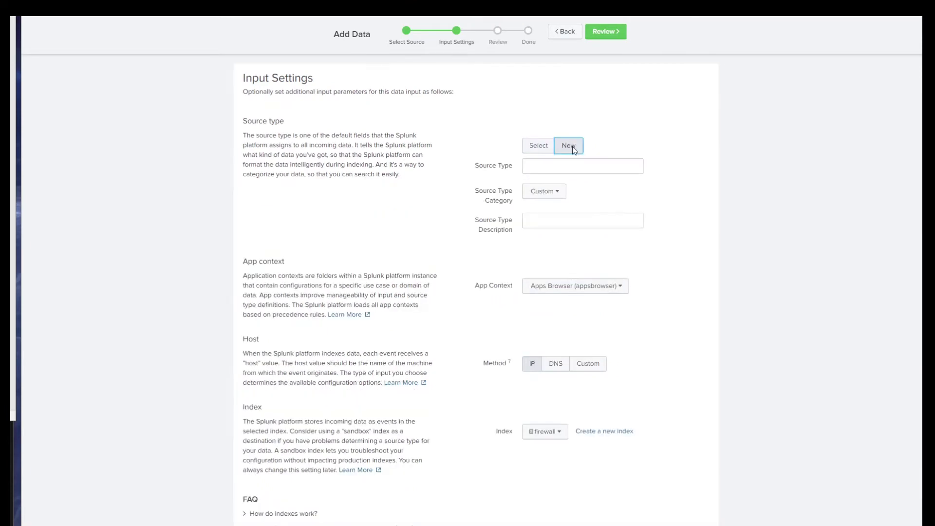
{"action": "left_click", "coordinate": [546, 166]}
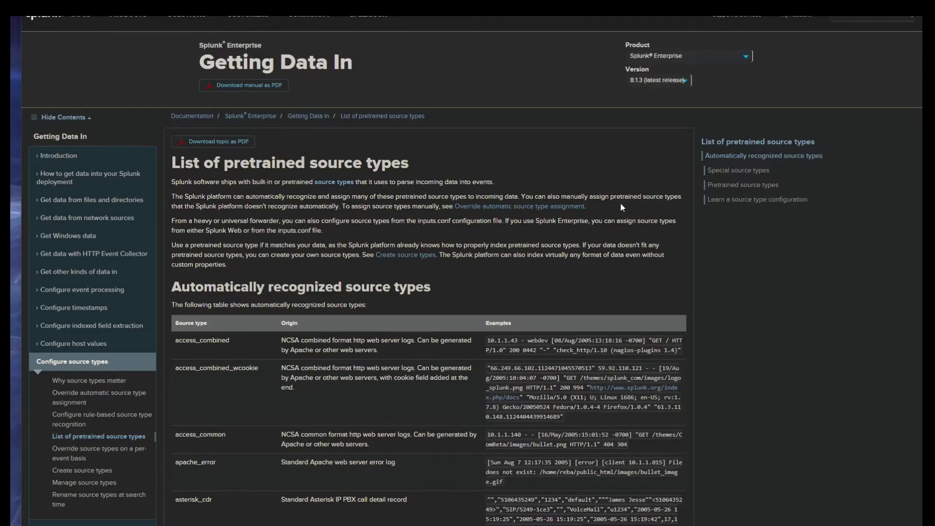
{"action": "scroll", "coordinate": [620, 203], "scroll_direction": "down", "scroll_amount": 6}
{"action": "scroll", "coordinate": [621, 205], "scroll_direction": "down", "scroll_amount": 3}
{"action": "scroll", "coordinate": [620, 204], "scroll_direction": "down", "scroll_amount": 15}
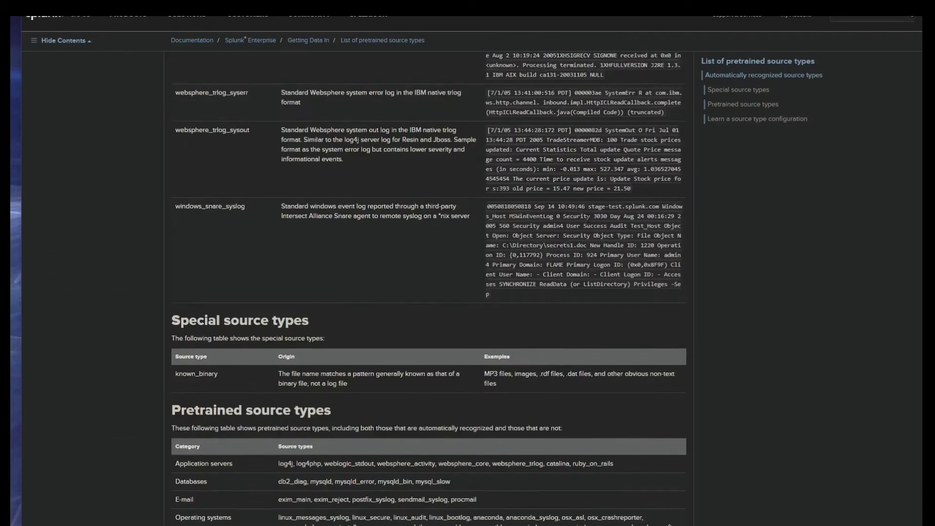
{"action": "scroll", "coordinate": [588, 218], "scroll_direction": "down", "scroll_amount": 10}
{"action": "scroll", "coordinate": [587, 217], "scroll_direction": "down", "scroll_amount": 4}
{"action": "scroll", "coordinate": [588, 219], "scroll_direction": "down", "scroll_amount": 5}
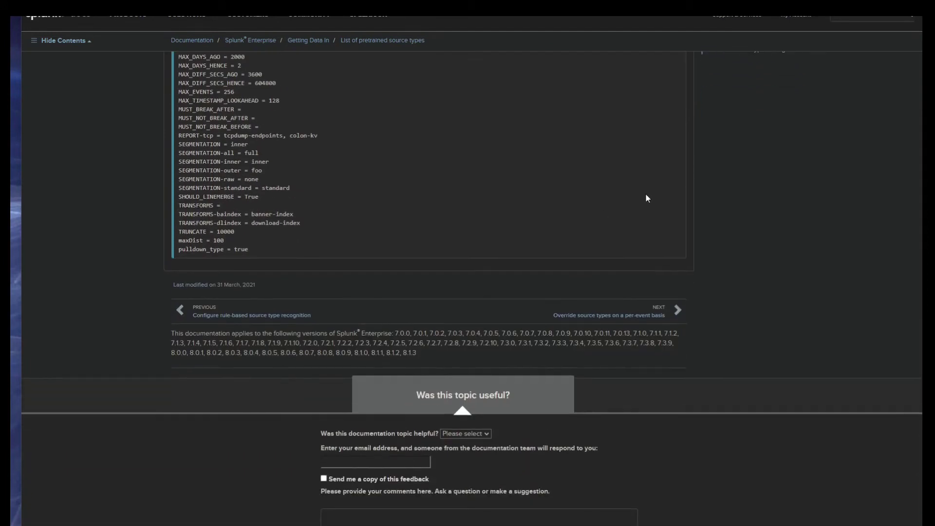
{"action": "type", "text": "unifi_ap"}
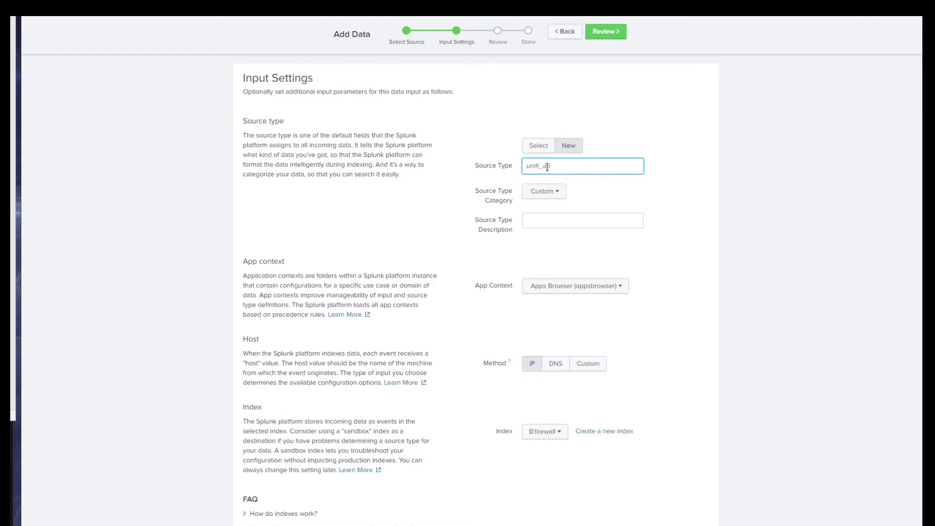
{"action": "left_click", "coordinate": [551, 294]}
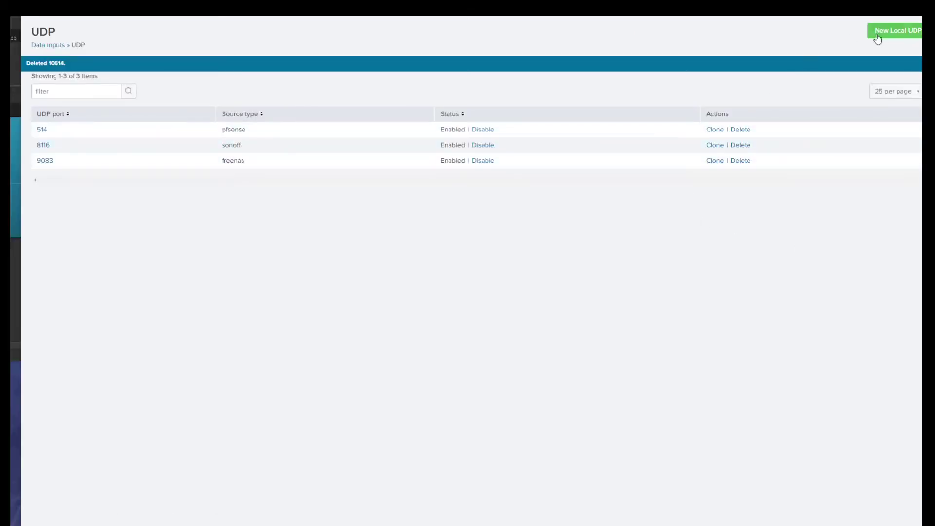
Start another new local UDP data input, enter its port number and continue to the input settings
{"action": "left_click", "coordinate": [878, 39]}
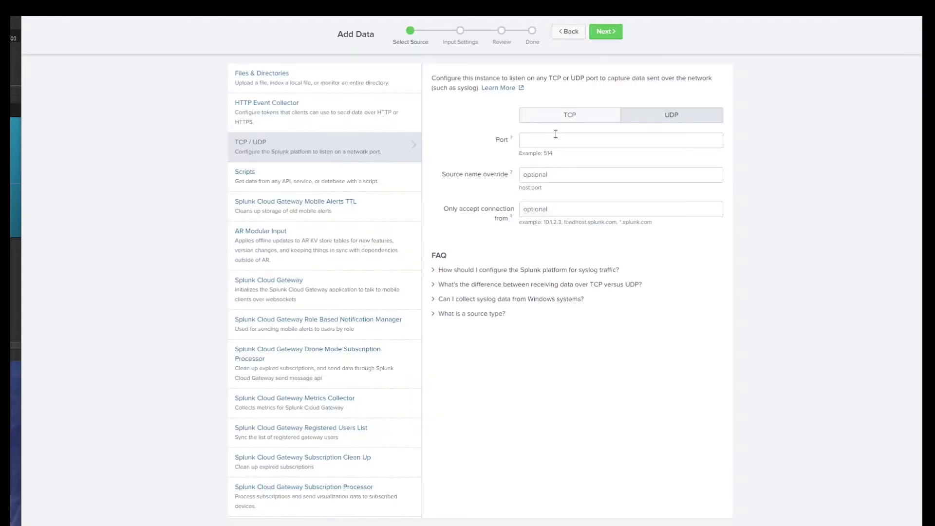
{"action": "left_click", "coordinate": [563, 146]}
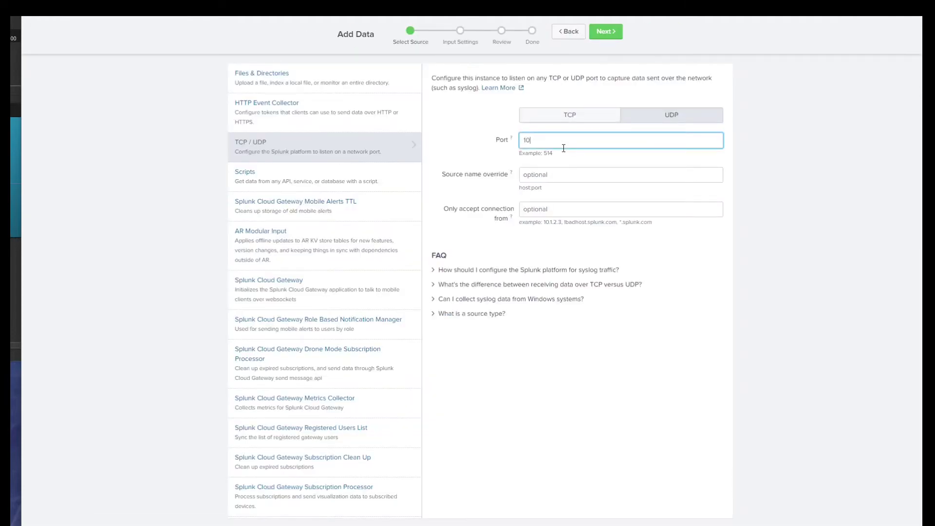
{"action": "left_click", "coordinate": [604, 39]}
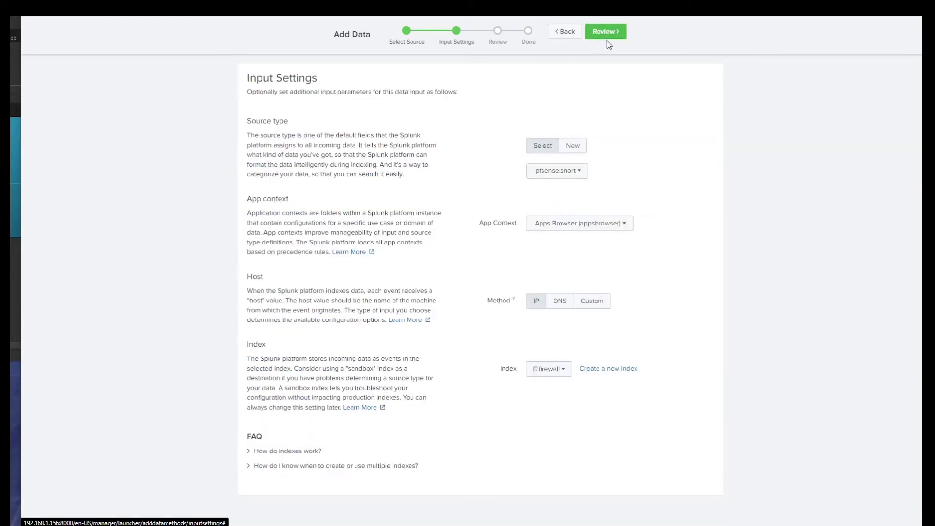
Set the input's source type to the existing syslog type and its app context to Unifi (Unifi)
{"action": "left_click", "coordinate": [571, 174]}
{"action": "type", "text": "syslog"}
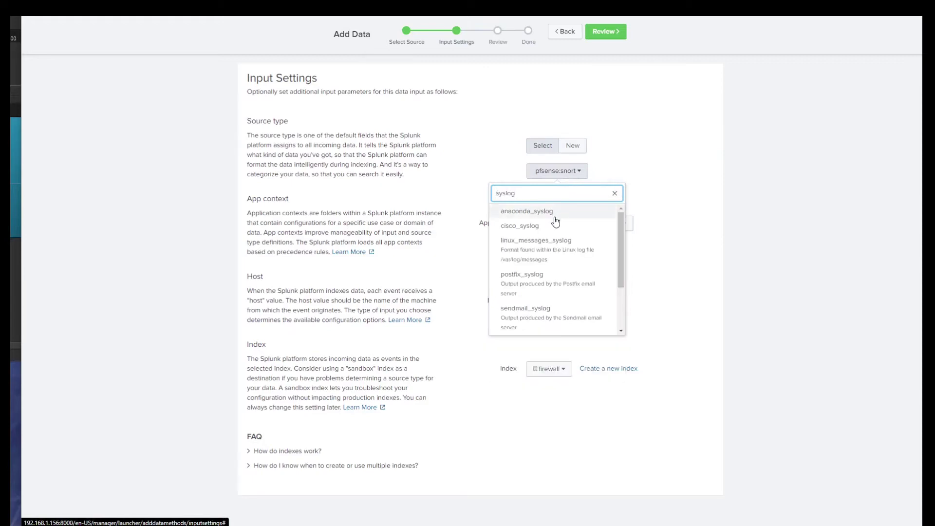
{"action": "scroll", "coordinate": [556, 275], "scroll_direction": "down", "scroll_amount": 2}
{"action": "left_click", "coordinate": [560, 285]}
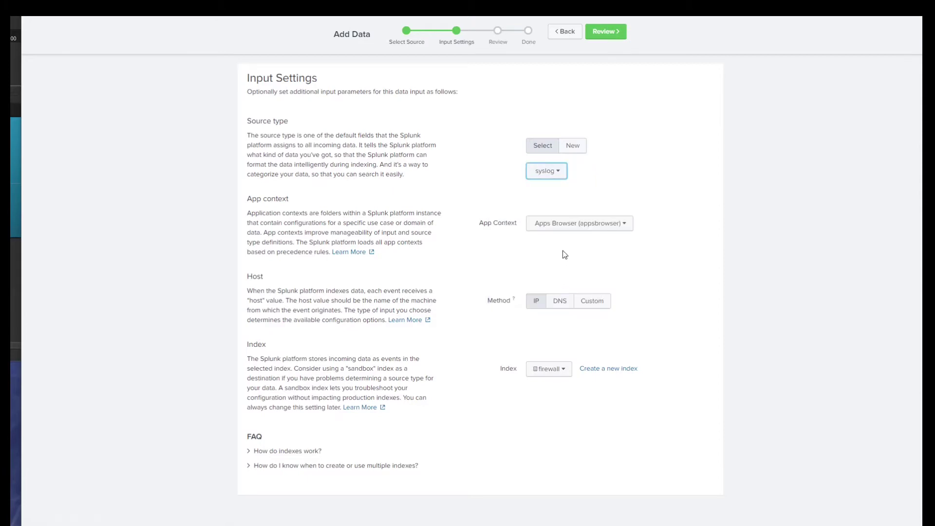
{"action": "left_click", "coordinate": [574, 227]}
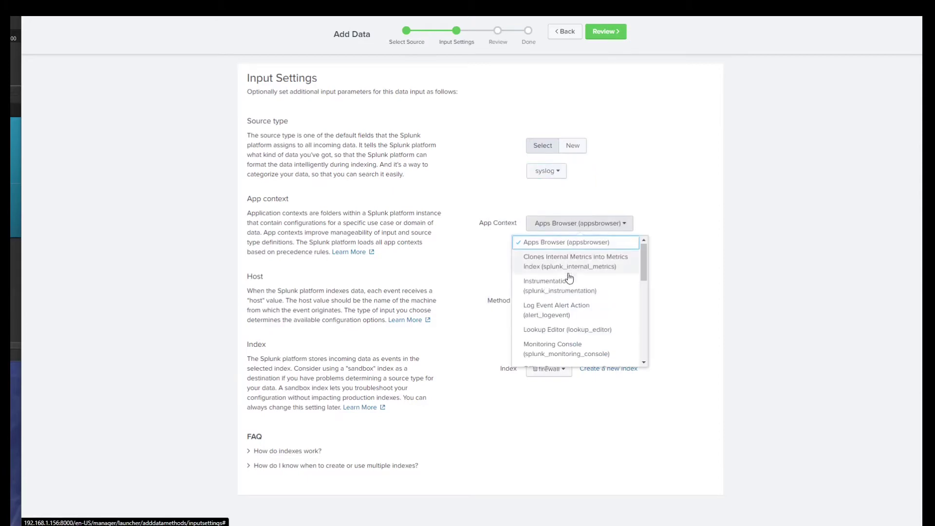
{"action": "scroll", "coordinate": [572, 292], "scroll_direction": "down", "scroll_amount": 6}
{"action": "left_click", "coordinate": [578, 336]}
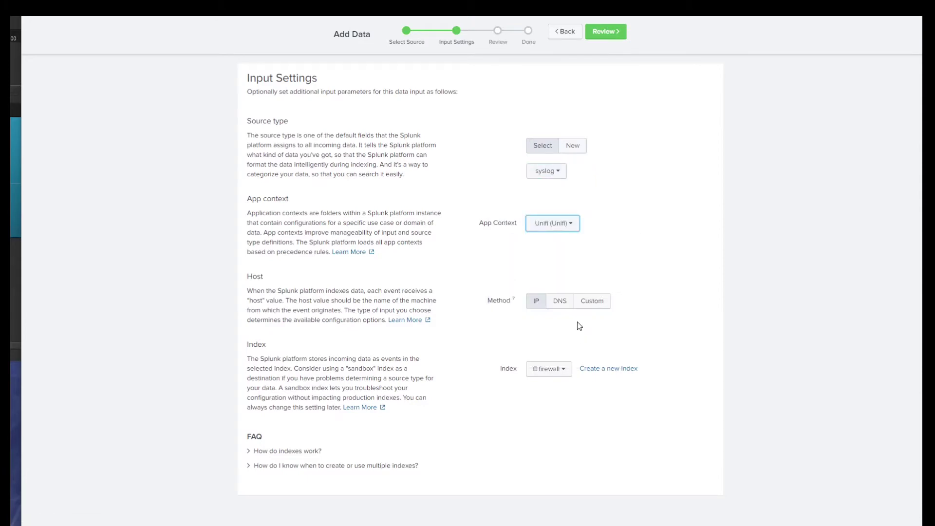
Assign the UDP input to the unifi index and proceed to the review
{"action": "left_click", "coordinate": [562, 372]}
{"action": "scroll", "coordinate": [554, 334], "scroll_direction": "down", "scroll_amount": 2}
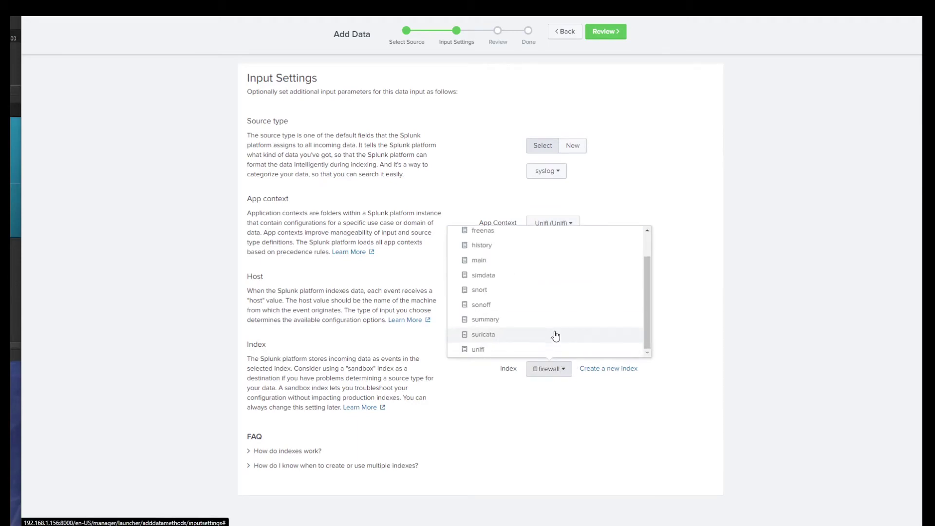
{"action": "left_click", "coordinate": [529, 350]}
{"action": "left_click", "coordinate": [614, 36]}
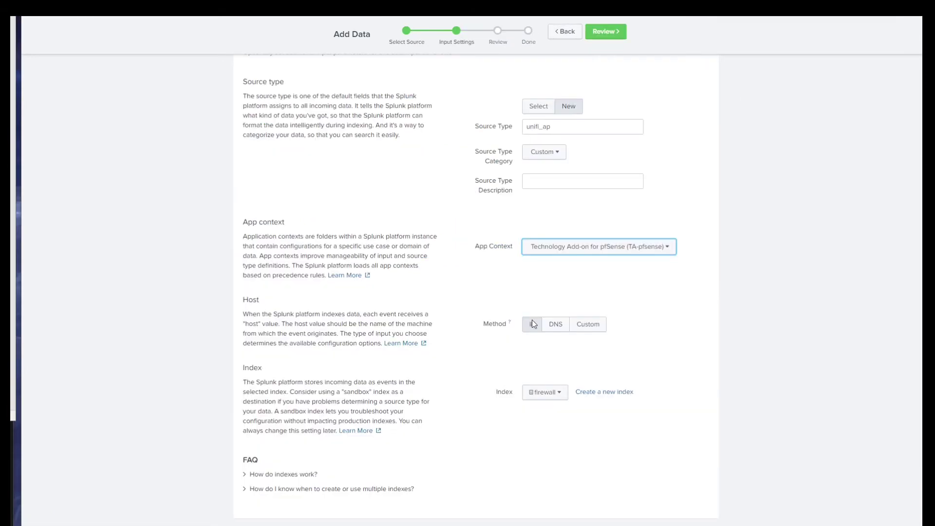
For the unifi_ap input, choose the unifi index, look at the new index form and go back out of the input settings
{"action": "left_click", "coordinate": [546, 393]}
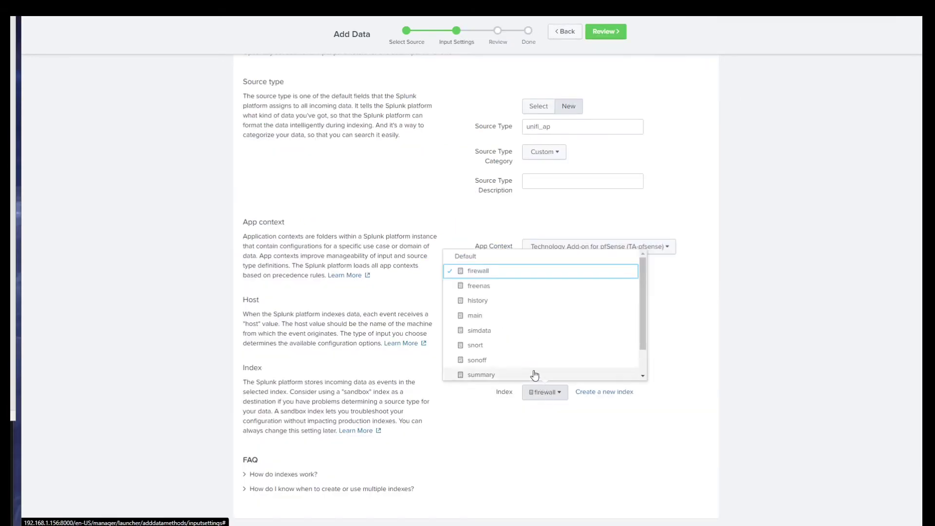
{"action": "scroll", "coordinate": [509, 329], "scroll_direction": "down", "scroll_amount": 2}
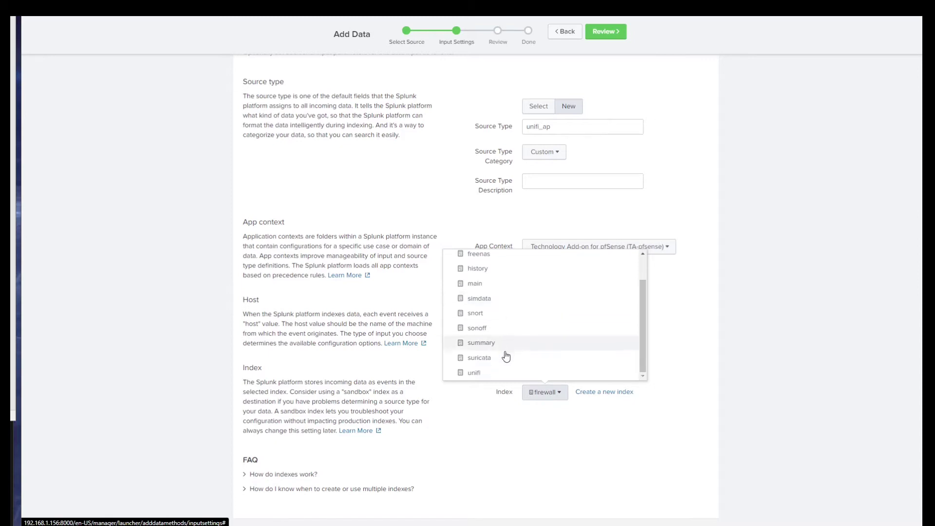
{"action": "left_click", "coordinate": [503, 374]}
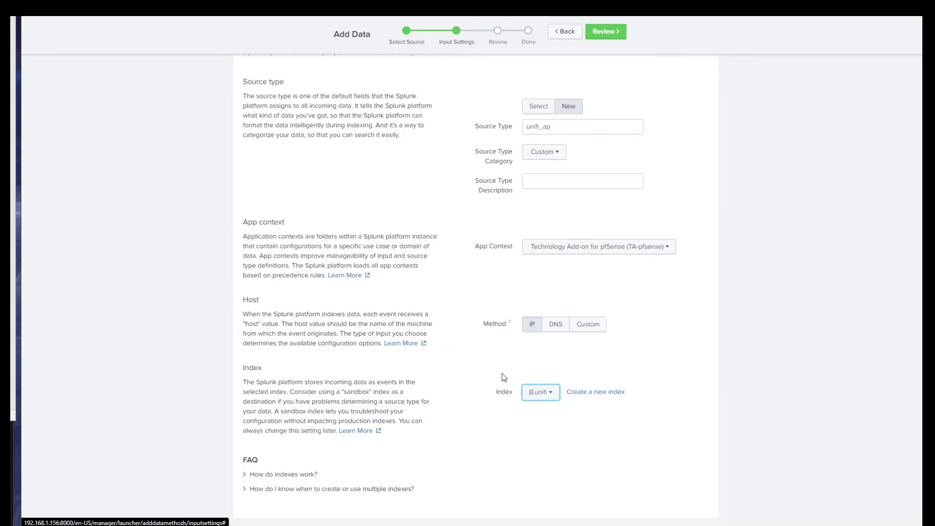
{"action": "left_click", "coordinate": [591, 394]}
{"action": "left_click", "coordinate": [646, 476]}
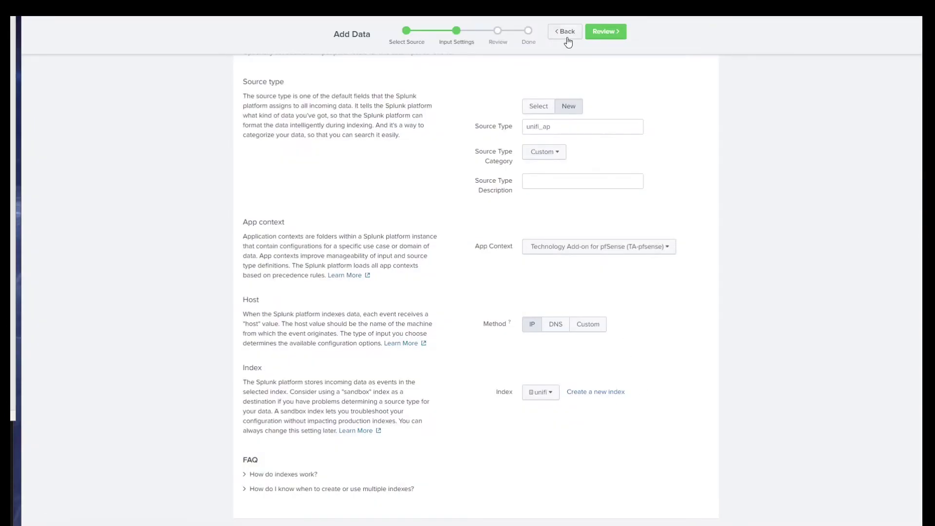
{"action": "left_click", "coordinate": [571, 39]}
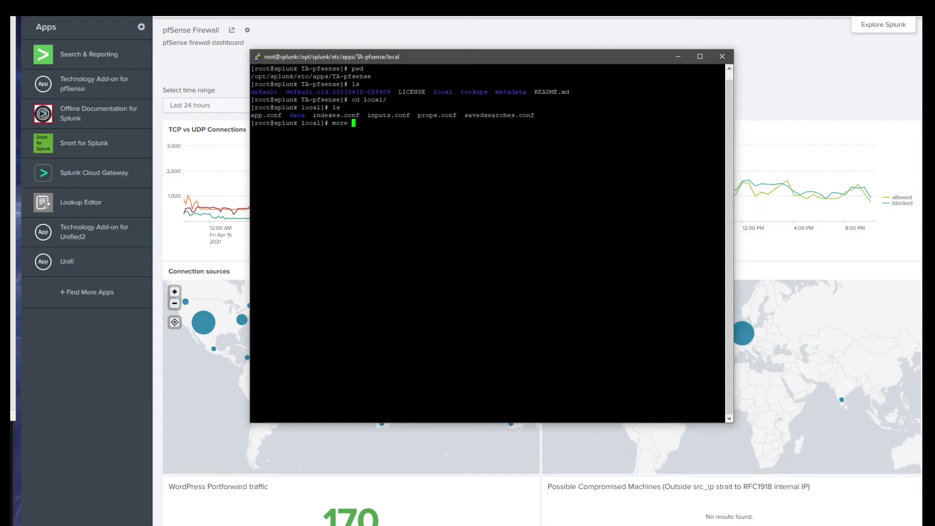
In the Splunk server's terminal, page through props.conf in the TA-pfsense app's local folder
{"action": "type", "text": "props.conf"}
{"action": "key", "text": "Return"}
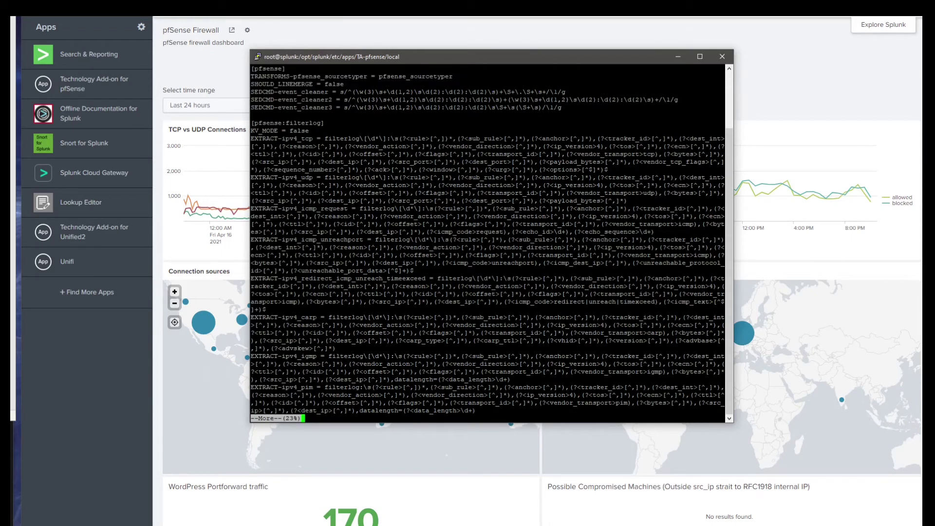
{"action": "key", "text": "space"}
{"action": "key", "text": "space"}
Move up from the TA-pfsense local folder to the Splunk apps directory, listing the contents at each level
{"action": "type", "text": "cd .."}
{"action": "key", "text": "Return"}
{"action": "type", "text": "ls"}
{"action": "key", "text": "Return"}
{"action": "type", "text": "cd"}
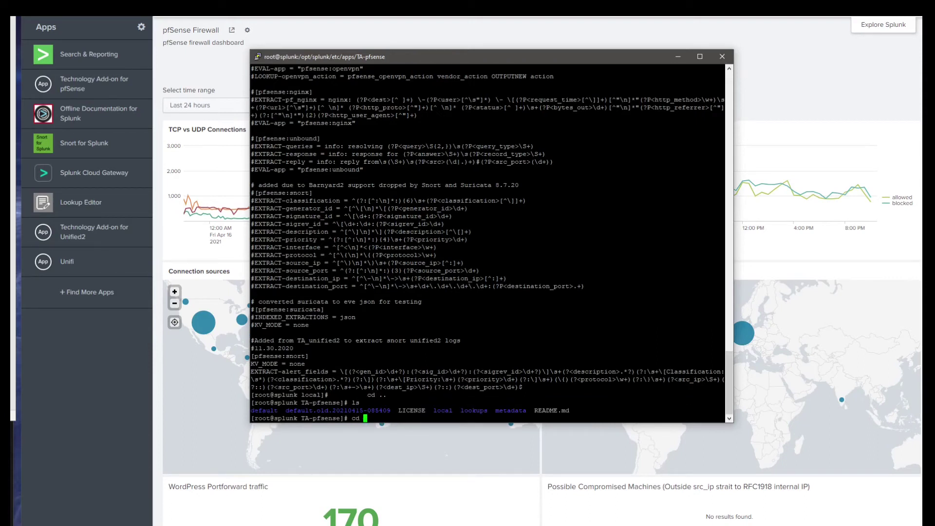
{"action": "type", "text": " .."}
{"action": "key", "text": "Return"}
{"action": "type", "text": "ls"}
{"action": "key", "text": "Return"}
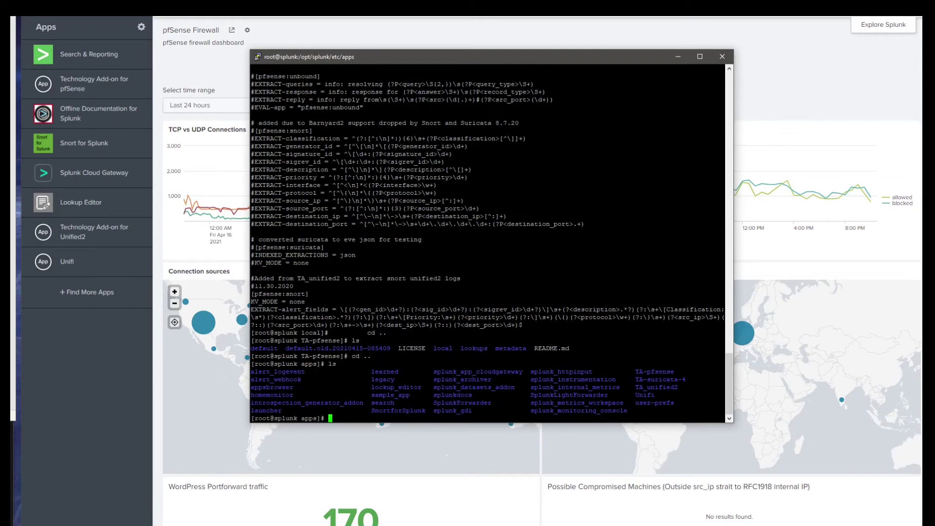
Change into the Unifi app directory, clear the terminal and list the folder's contents
{"action": "type", "text": "cd U"}
{"action": "key", "text": "Tab"}
{"action": "key", "text": "Return"}
{"action": "type", "text": "ls"}
{"action": "key", "text": "Return"}
{"action": "type", "text": "clear"}
{"action": "key", "text": "Return"}
{"action": "type", "text": "ls"}
{"action": "key", "text": "Return"}
Enter the Unifi app's local folder, list its files and display props.conf, highlighting its timestamp settings
{"action": "type", "text": "cd local"}
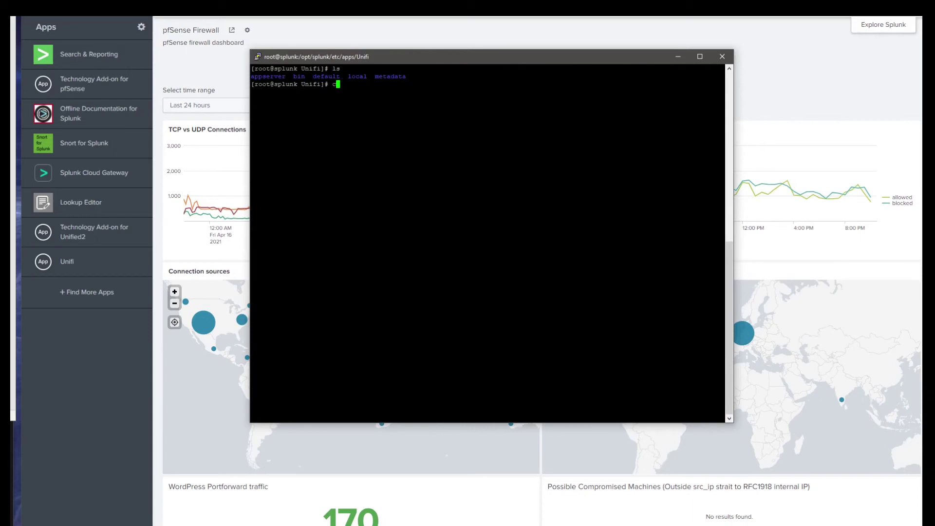
{"action": "key", "text": "Return"}
{"action": "type", "text": "ls"}
{"action": "key", "text": "Return"}
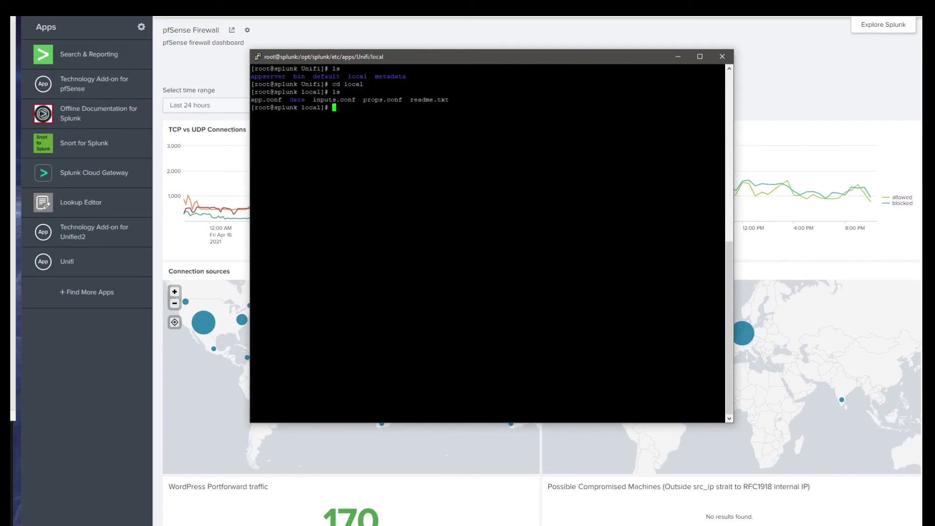
{"action": "type", "text": "more props.conf"}
{"action": "key", "text": "Return"}
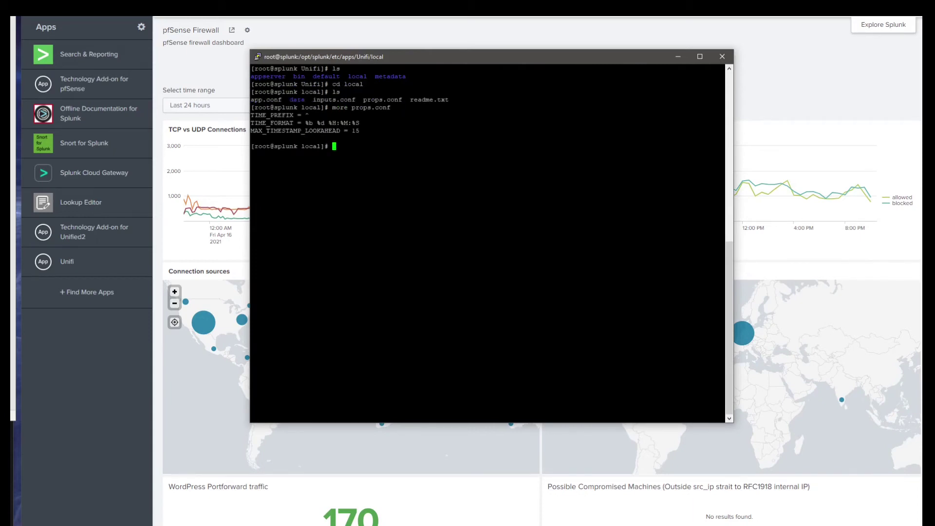
{"action": "left_click_drag", "start_coordinate": [360, 133], "coordinate": [249, 115]}
{"action": "left_click", "coordinate": [355, 131]}
Display the Unifi app's inputs.conf in the terminal and highlight its settings
{"action": "type", "text": "more inputs.conf"}
{"action": "key", "text": "Return"}
{"action": "left_click_drag", "start_coordinate": [363, 170], "coordinate": [251, 146]}
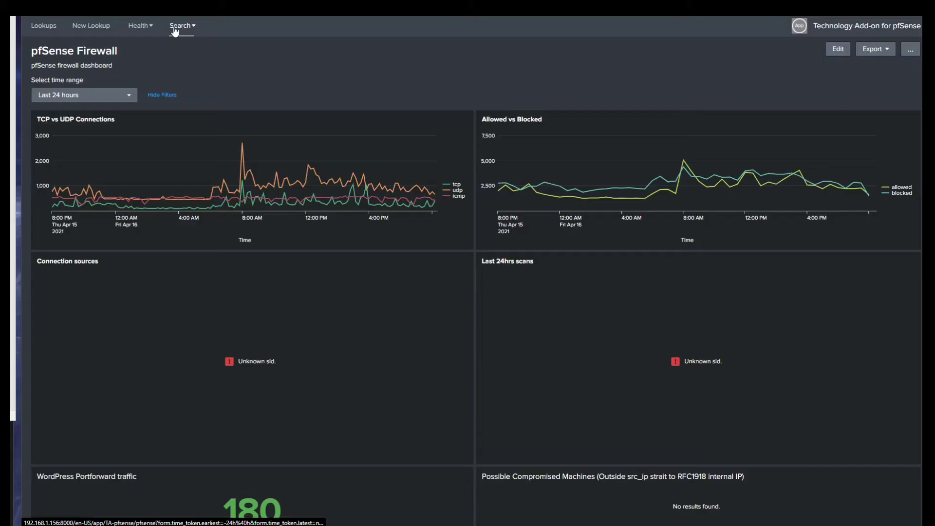
Back in Splunk, run the search index=unifi over the last 24 hours and look through the events
{"action": "left_click", "coordinate": [183, 26]}
{"action": "left_click", "coordinate": [175, 49]}
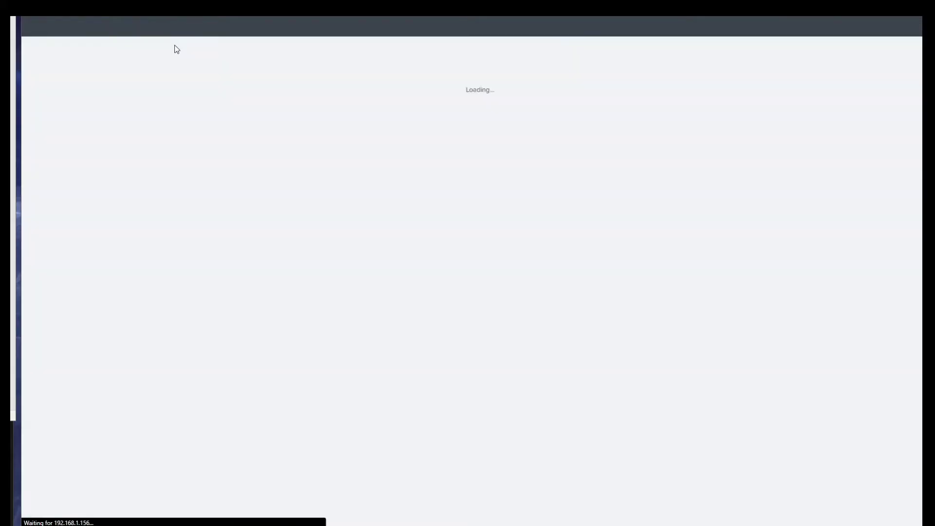
{"action": "left_click", "coordinate": [189, 76]}
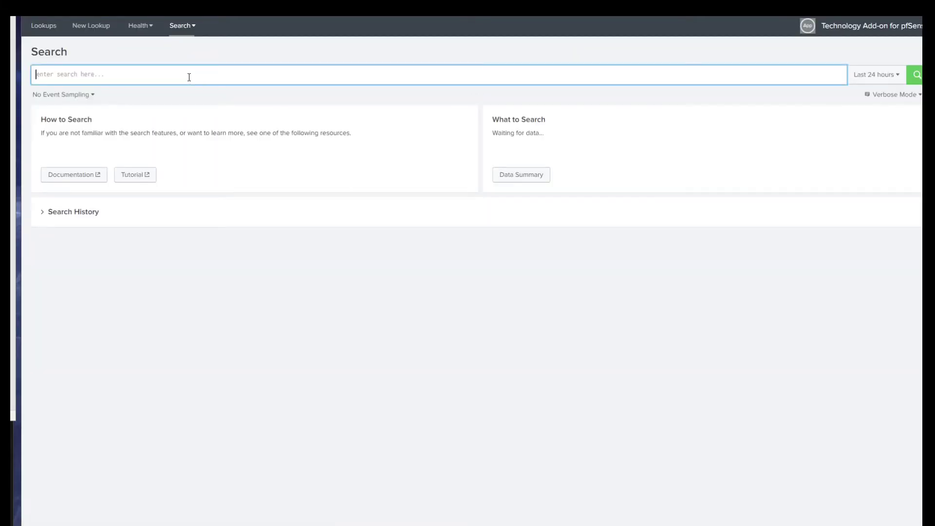
{"action": "type", "text": "index="}
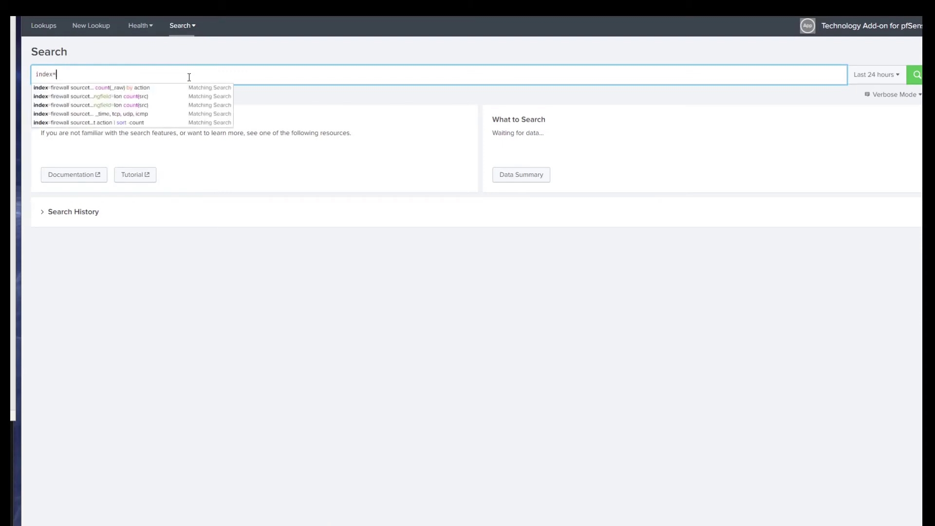
{"action": "type", "text": "unifif"}
{"action": "key", "text": "Return"}
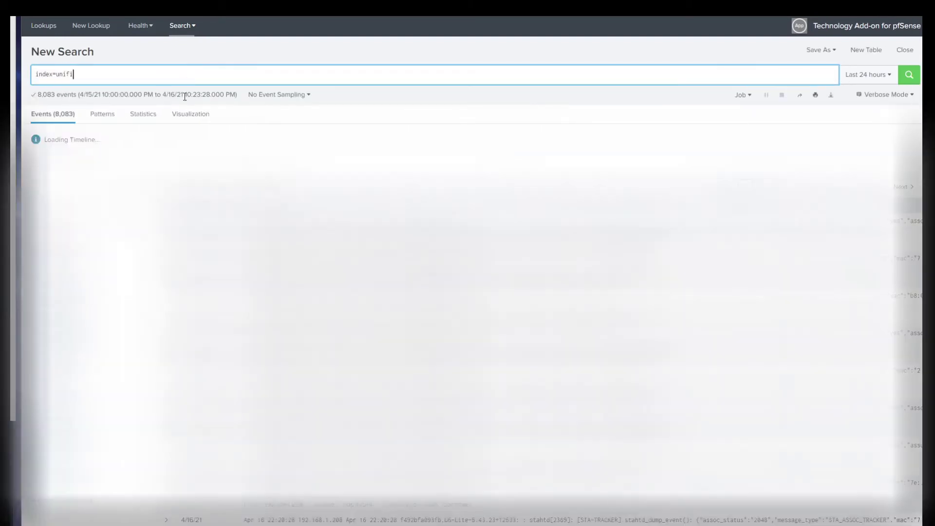
{"action": "scroll", "coordinate": [205, 171], "scroll_direction": "down", "scroll_amount": 3}
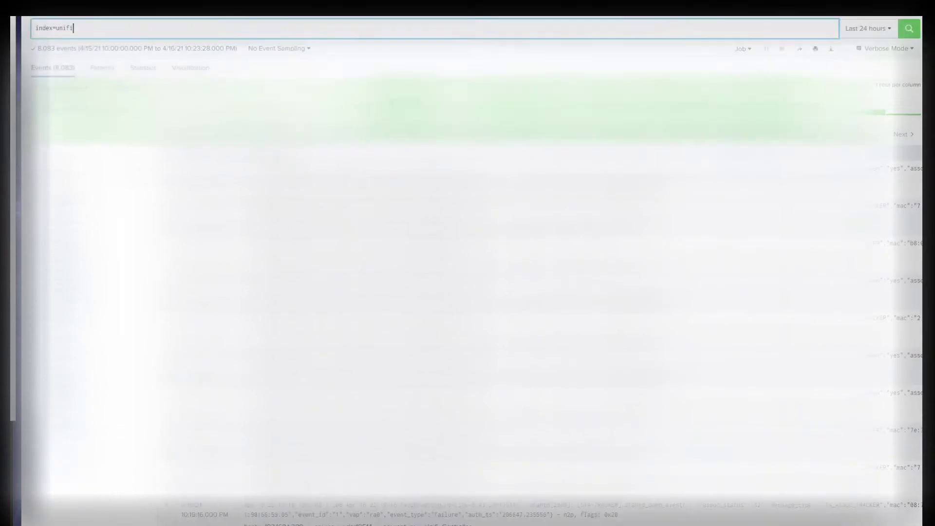
Highlight the rex and transaction lines of the unifi disassociated OR associated search and run it over the last 60 minutes
{"action": "scroll", "coordinate": [468, 263], "scroll_direction": "up", "scroll_amount": 3}
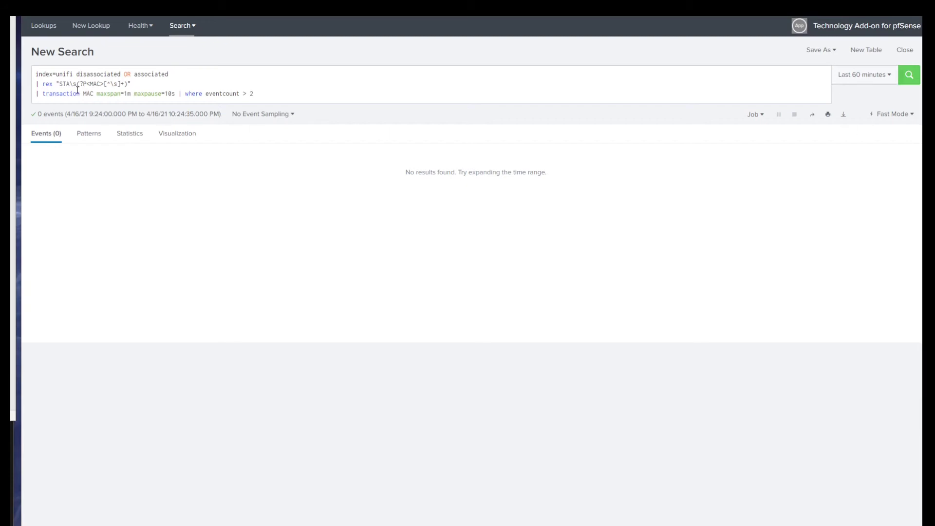
{"action": "left_click_drag", "start_coordinate": [265, 92], "coordinate": [171, 74]}
{"action": "left_click", "coordinate": [151, 85]}
{"action": "left_click", "coordinate": [176, 88]}
{"action": "left_click_drag", "start_coordinate": [39, 84], "coordinate": [291, 96]}
{"action": "left_click", "coordinate": [291, 96]}
{"action": "left_click", "coordinate": [907, 78]}
Switch to the Photos image of the deauth SPL example and on to the Kali 2021 virtual machine in VMware Workstation
{"action": "key", "text": "alt+Tab"}
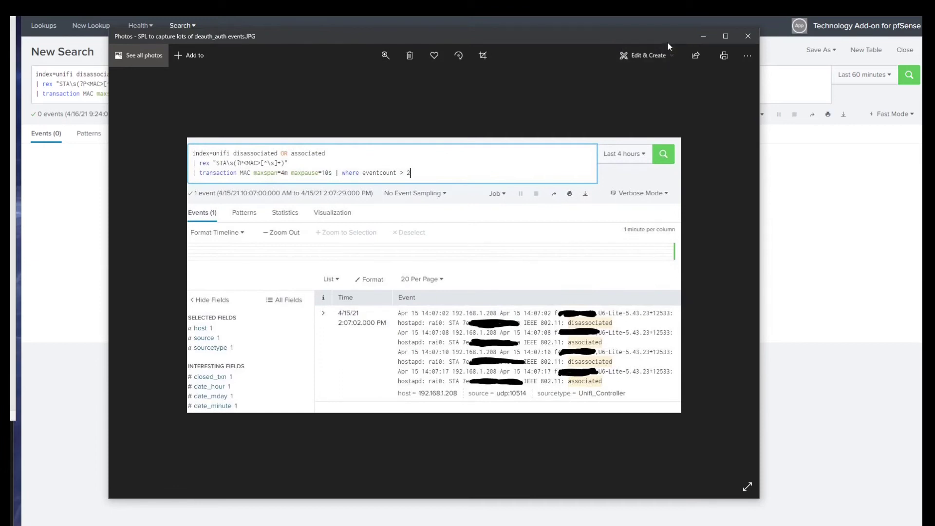
{"action": "key", "text": "alt+Tab"}
{"action": "key", "text": "alt+Tab"}
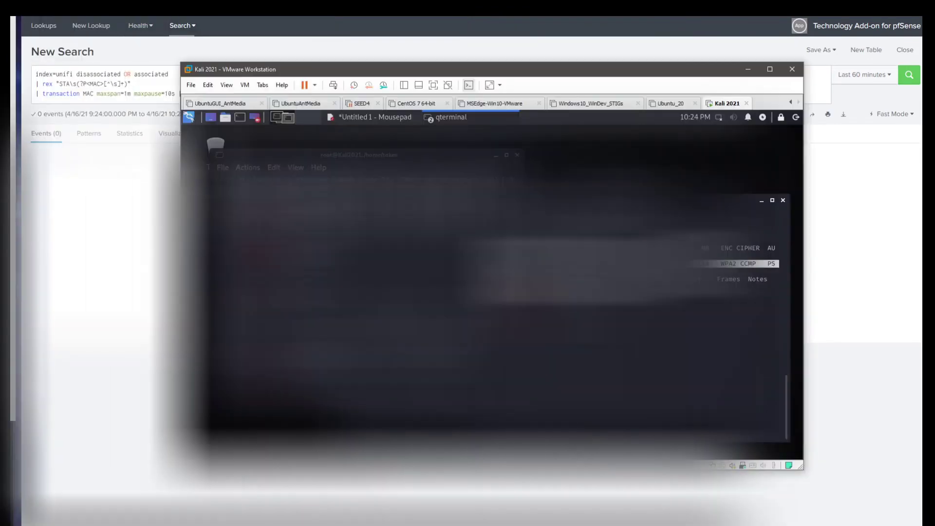
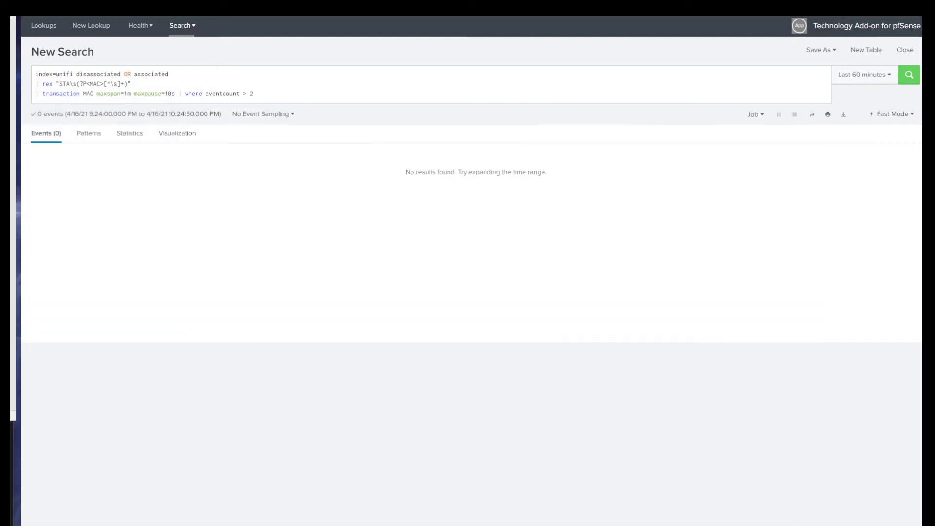
Back in Splunk, rerun the disassociated OR associated transaction search over the last 60 minutes until it picks up new events
{"action": "left_click", "coordinate": [915, 80]}
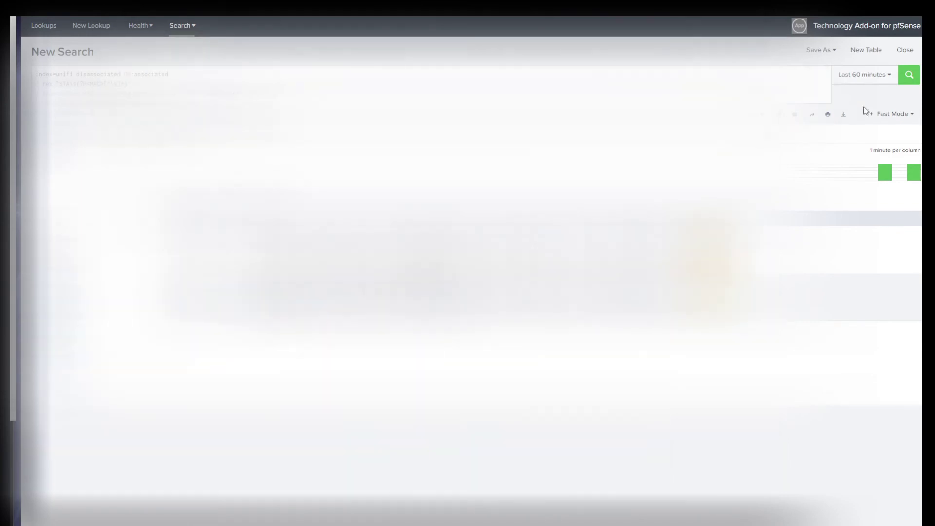
{"action": "left_click", "coordinate": [905, 80]}
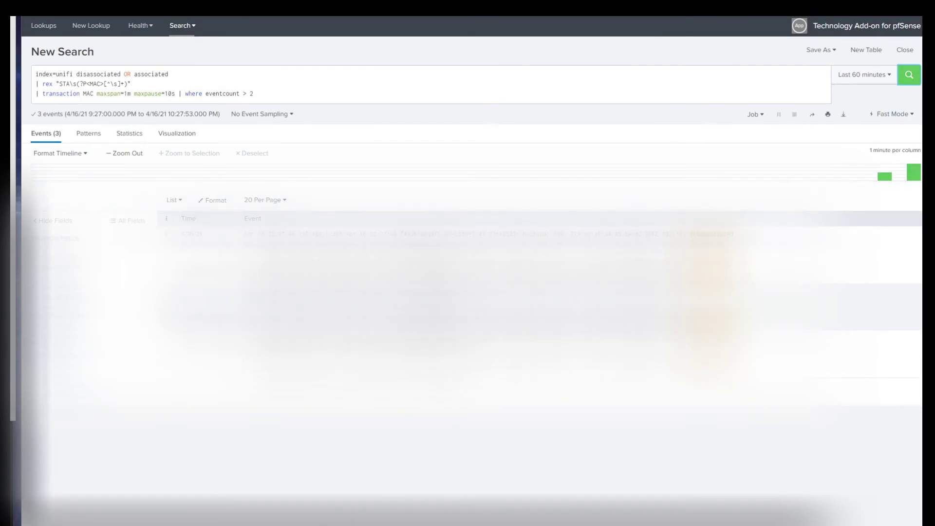
{"action": "left_click", "coordinate": [910, 77]}
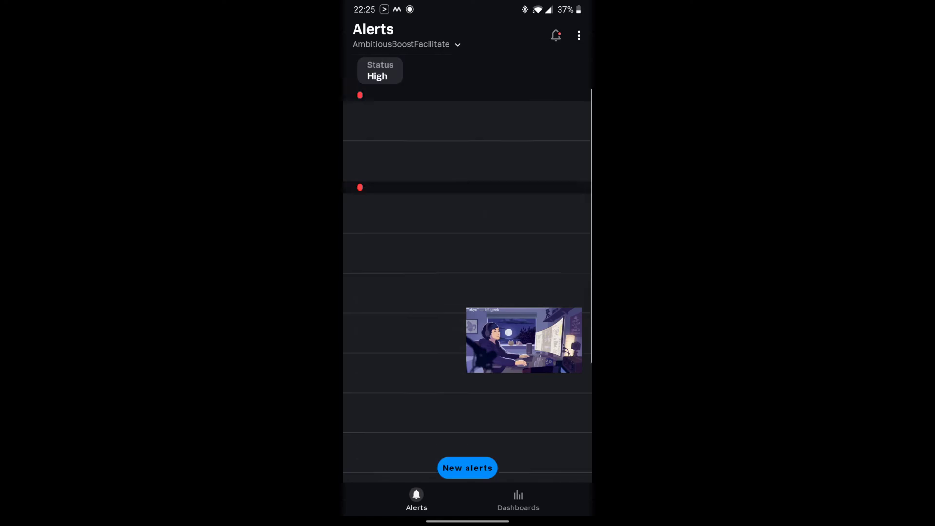
In the Splunk mobile app, view the Deauth attack alerts, clear the Deauth attack phone notification and return to the alerts list
{"action": "mouse_move", "coordinate": [445, 382]}
{"action": "left_mouse_down"}
{"action": "mouse_move", "coordinate": [449, 351]}
{"action": "mouse_move", "coordinate": [444, 383]}
{"action": "left_mouse_up"}
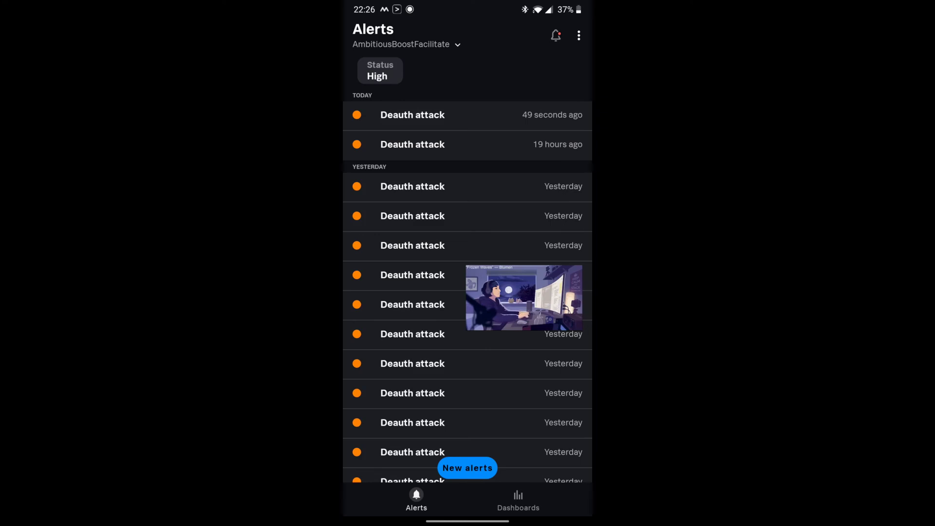
{"action": "left_click_drag", "start_coordinate": [549, 9], "coordinate": [468, 475]}
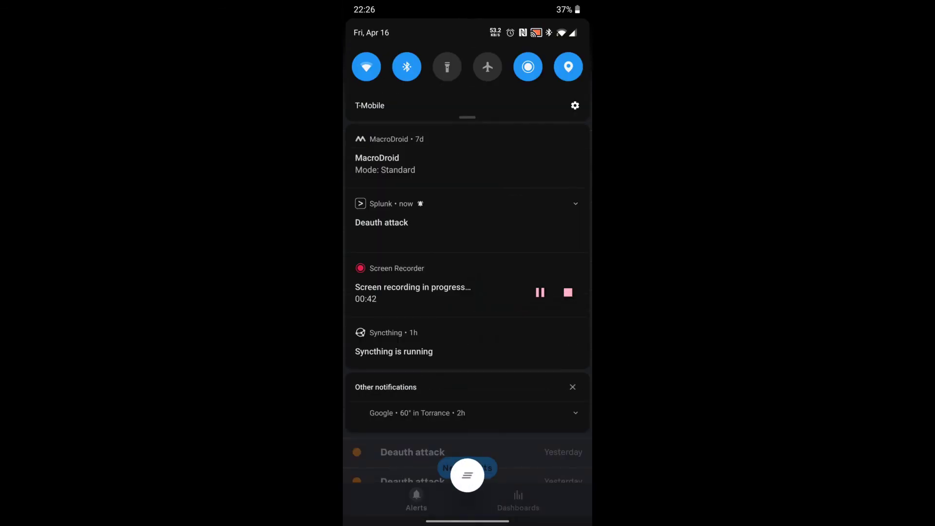
{"action": "left_click_drag", "start_coordinate": [521, 287], "coordinate": [521, 265]}
{"action": "left_click", "coordinate": [414, 207]}
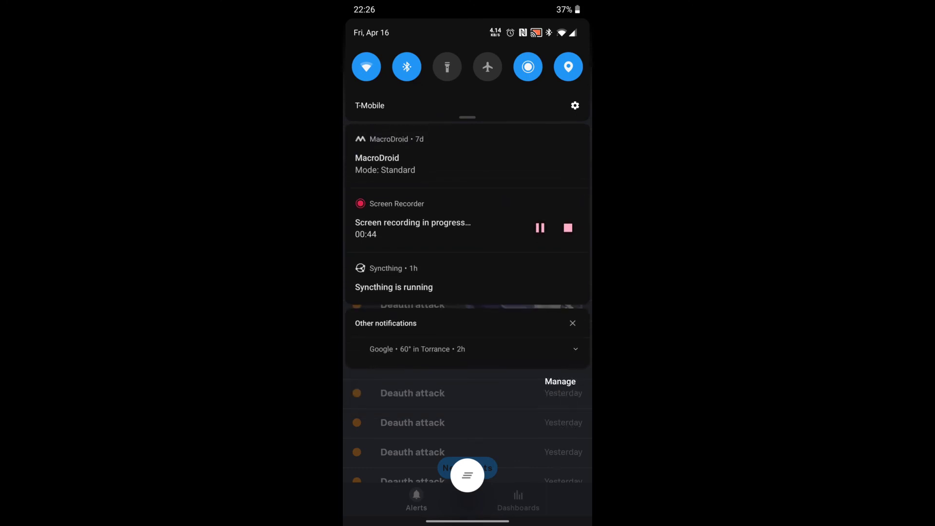
{"action": "left_click", "coordinate": [479, 404]}
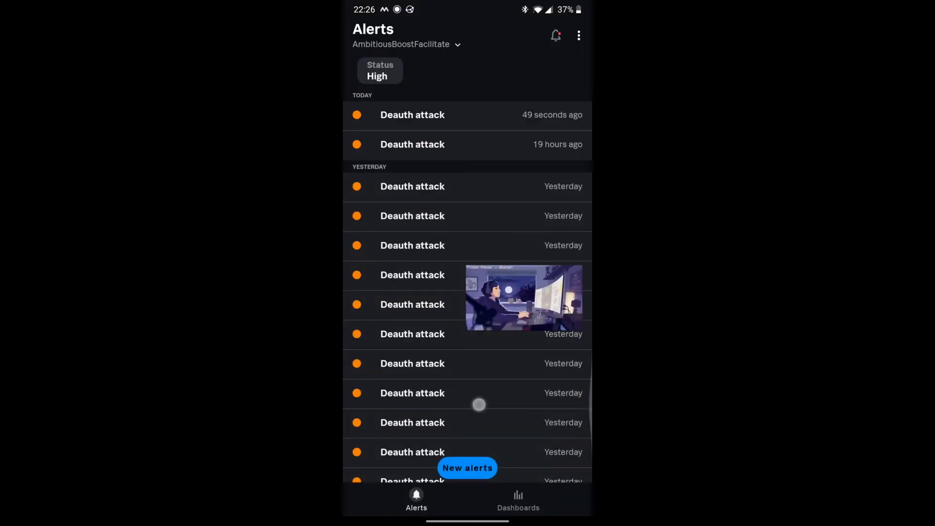